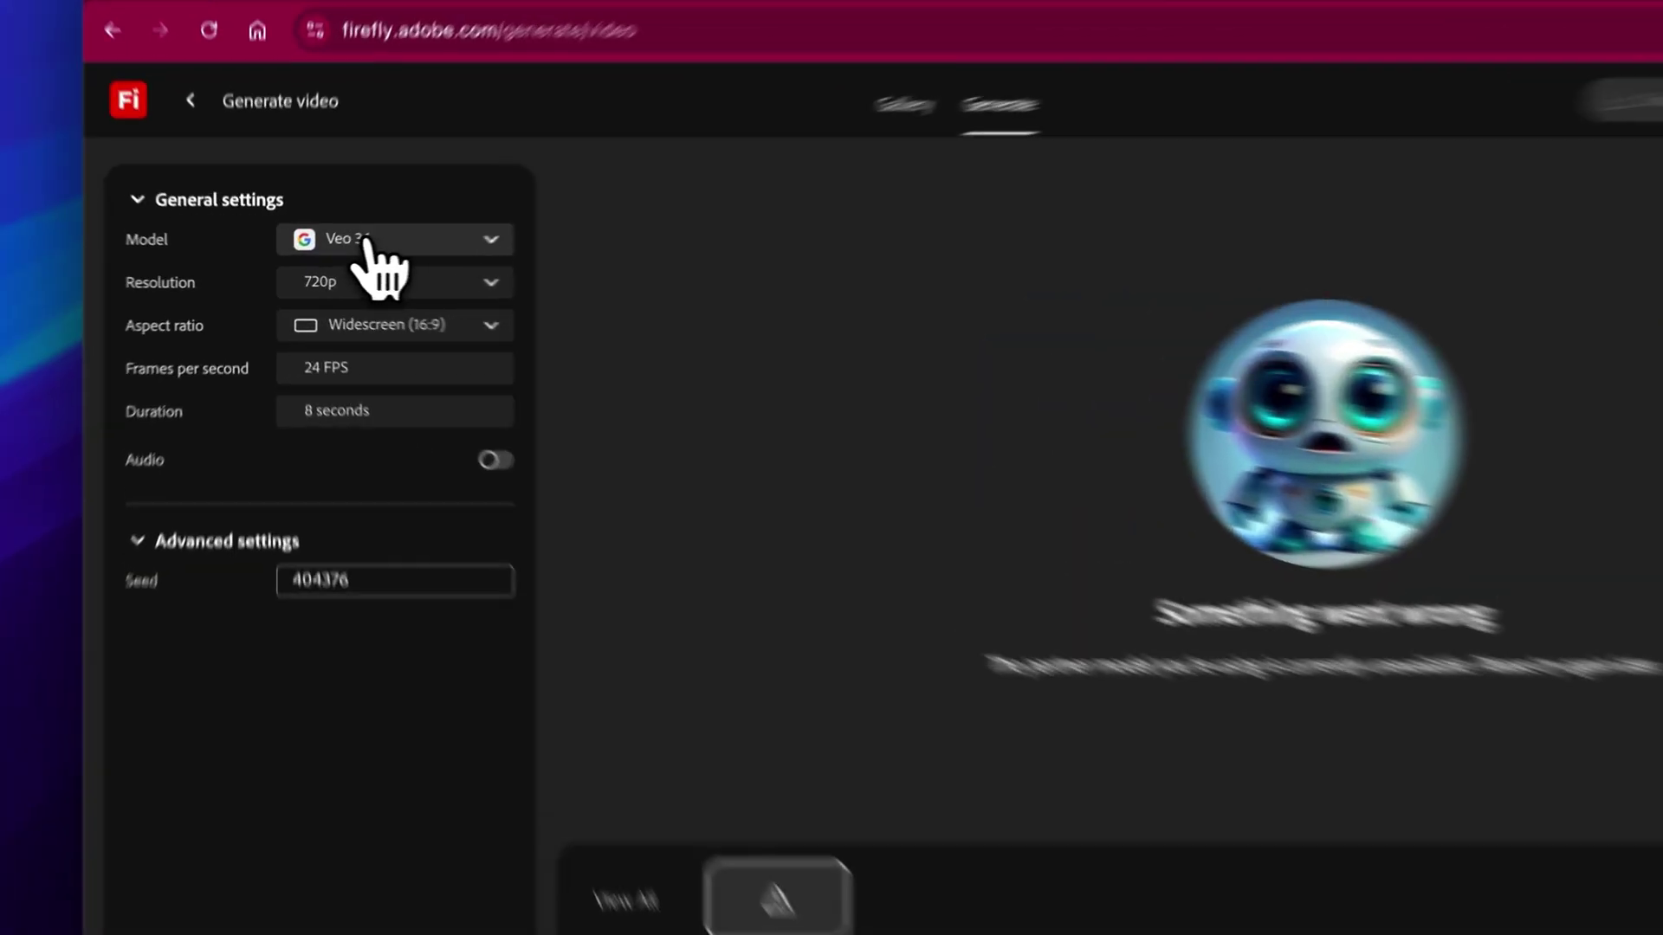
Switch the Firefly video model to Sora 2 and generate the 4-second moody video-editor clip.
left_click(355, 253)
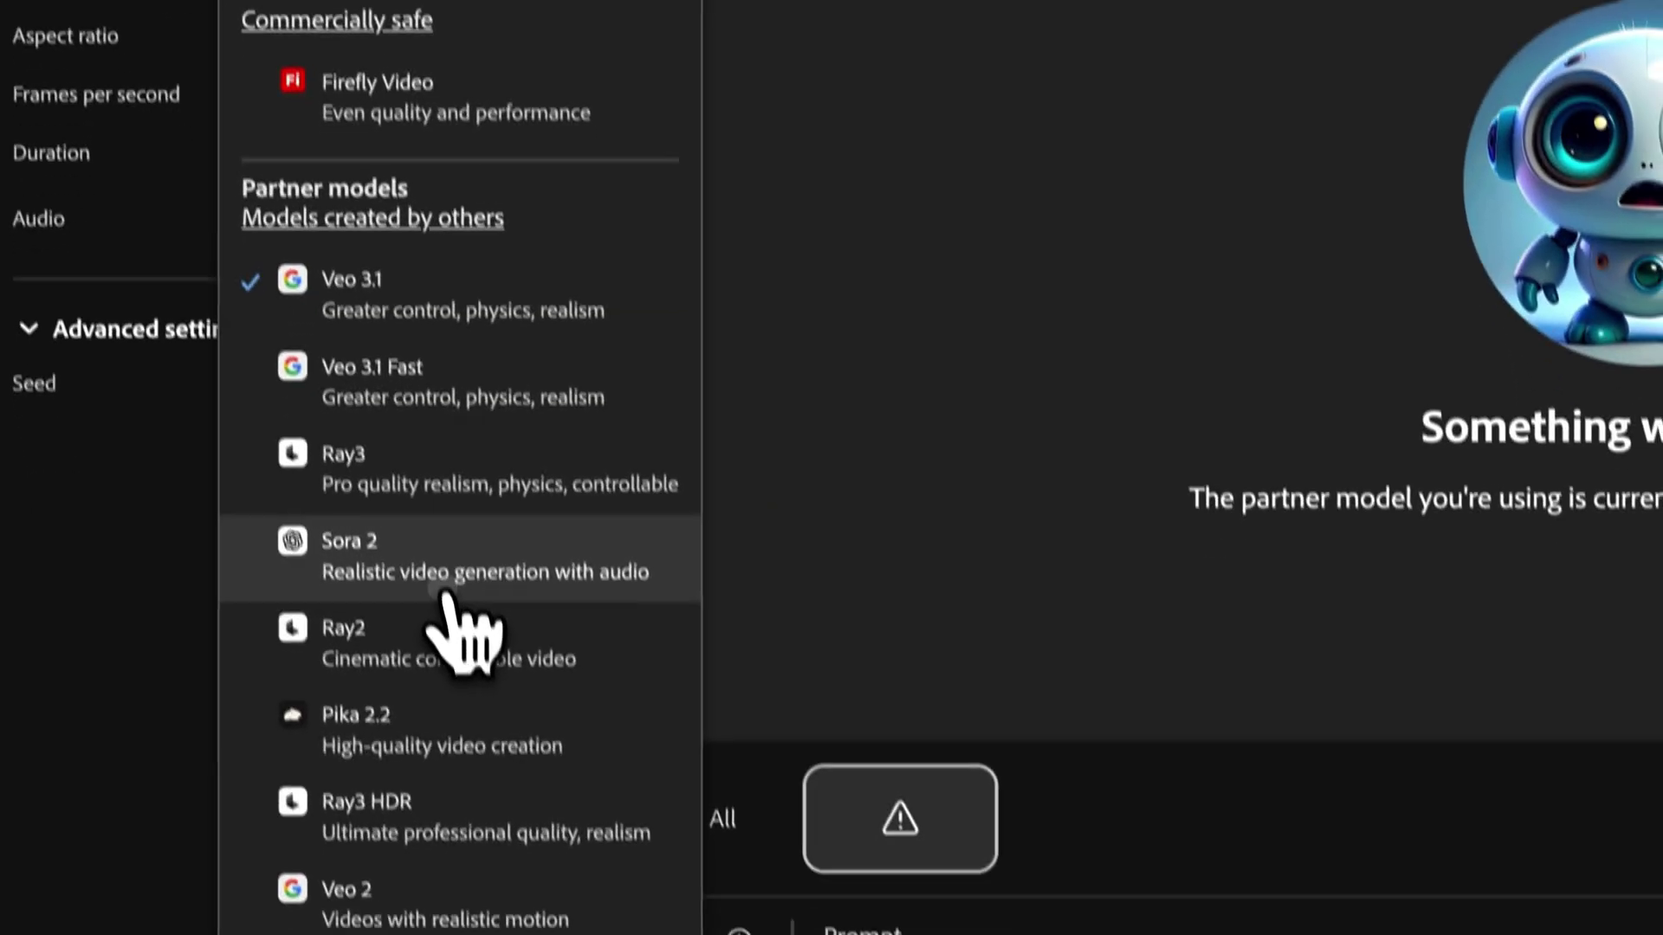
left_click(516, 887)
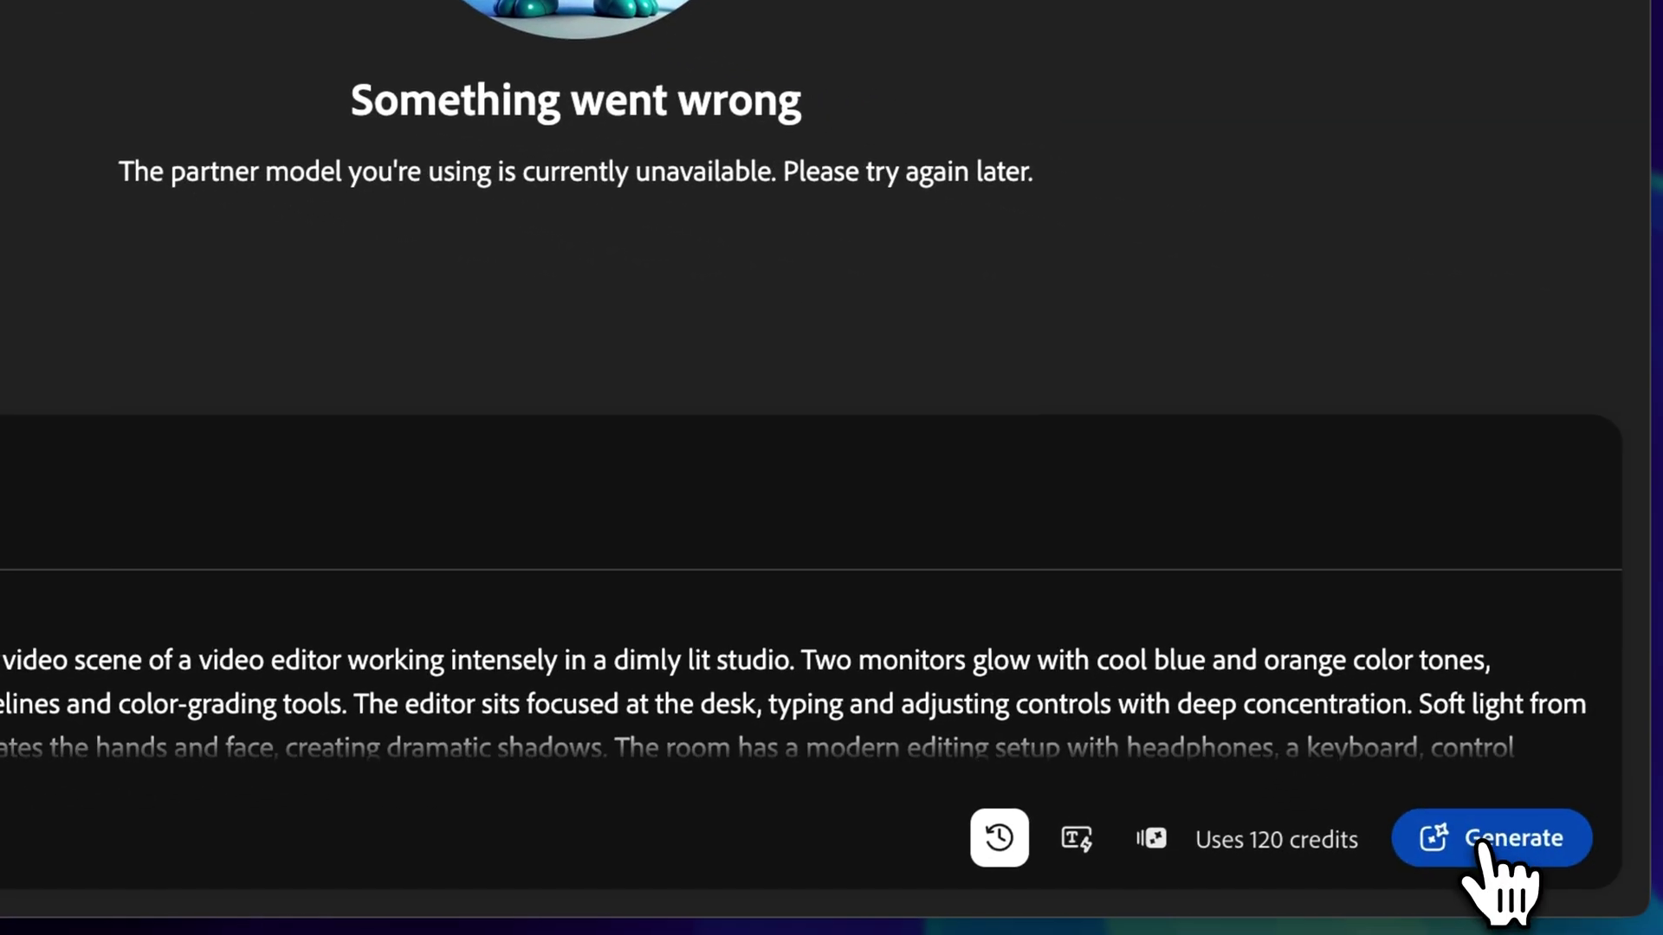
left_click(1483, 835)
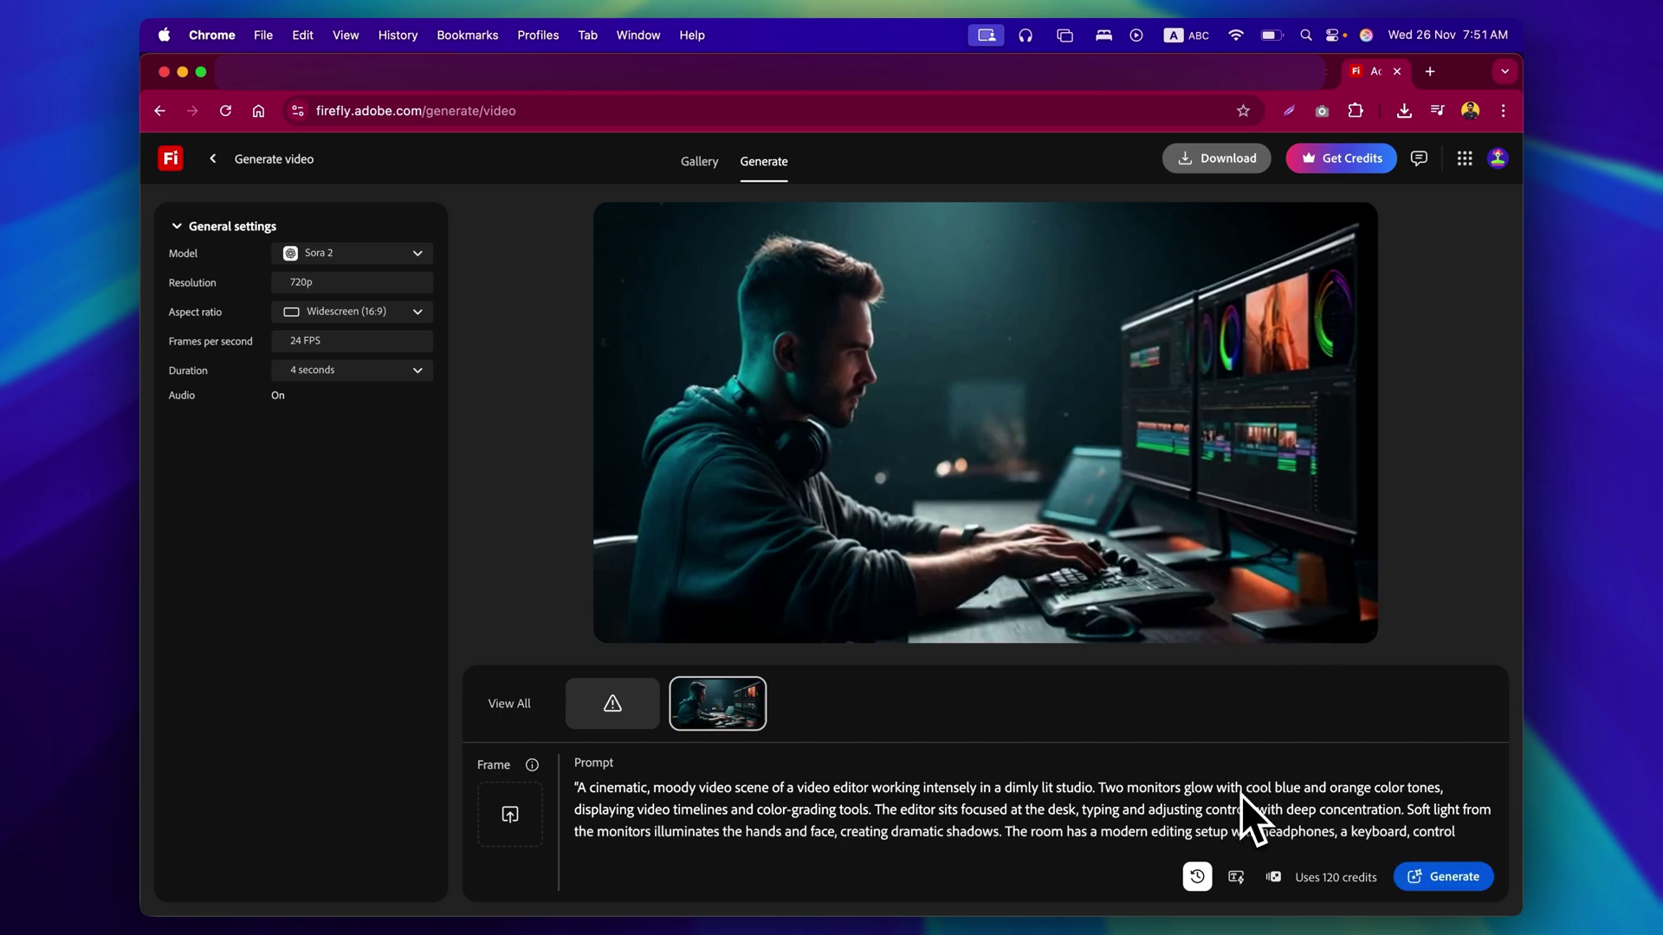
Send the generated Firefly clip to Premiere desktop through the Creative Cloud app.
mouse_move(787, 453)
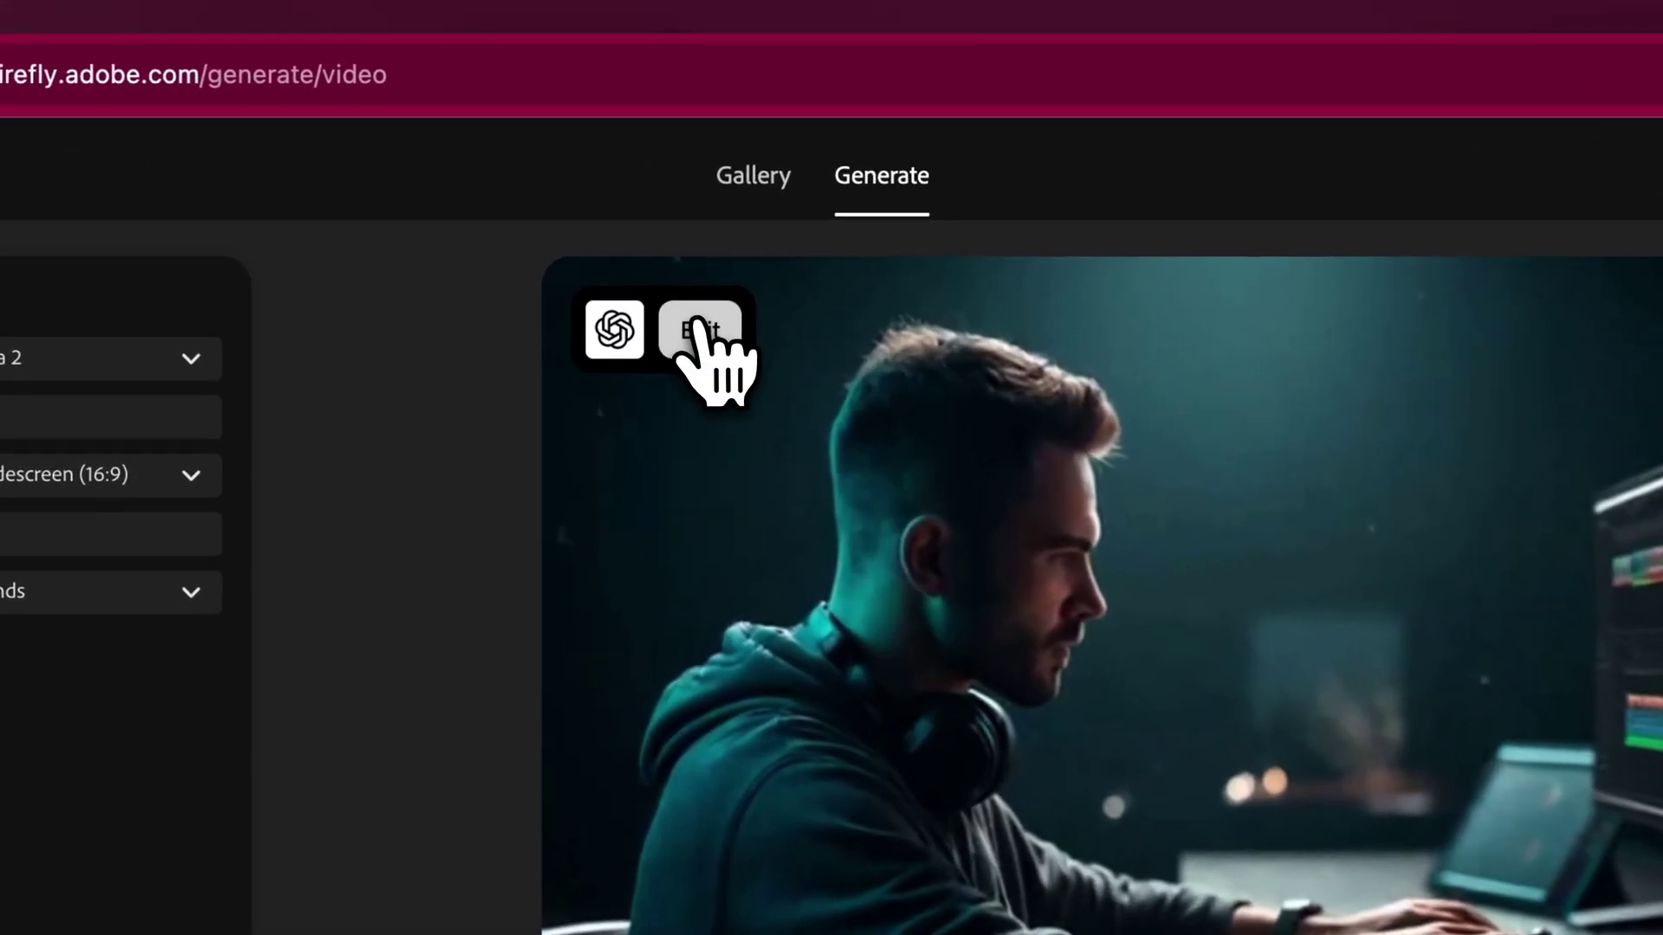
left_click(895, 490)
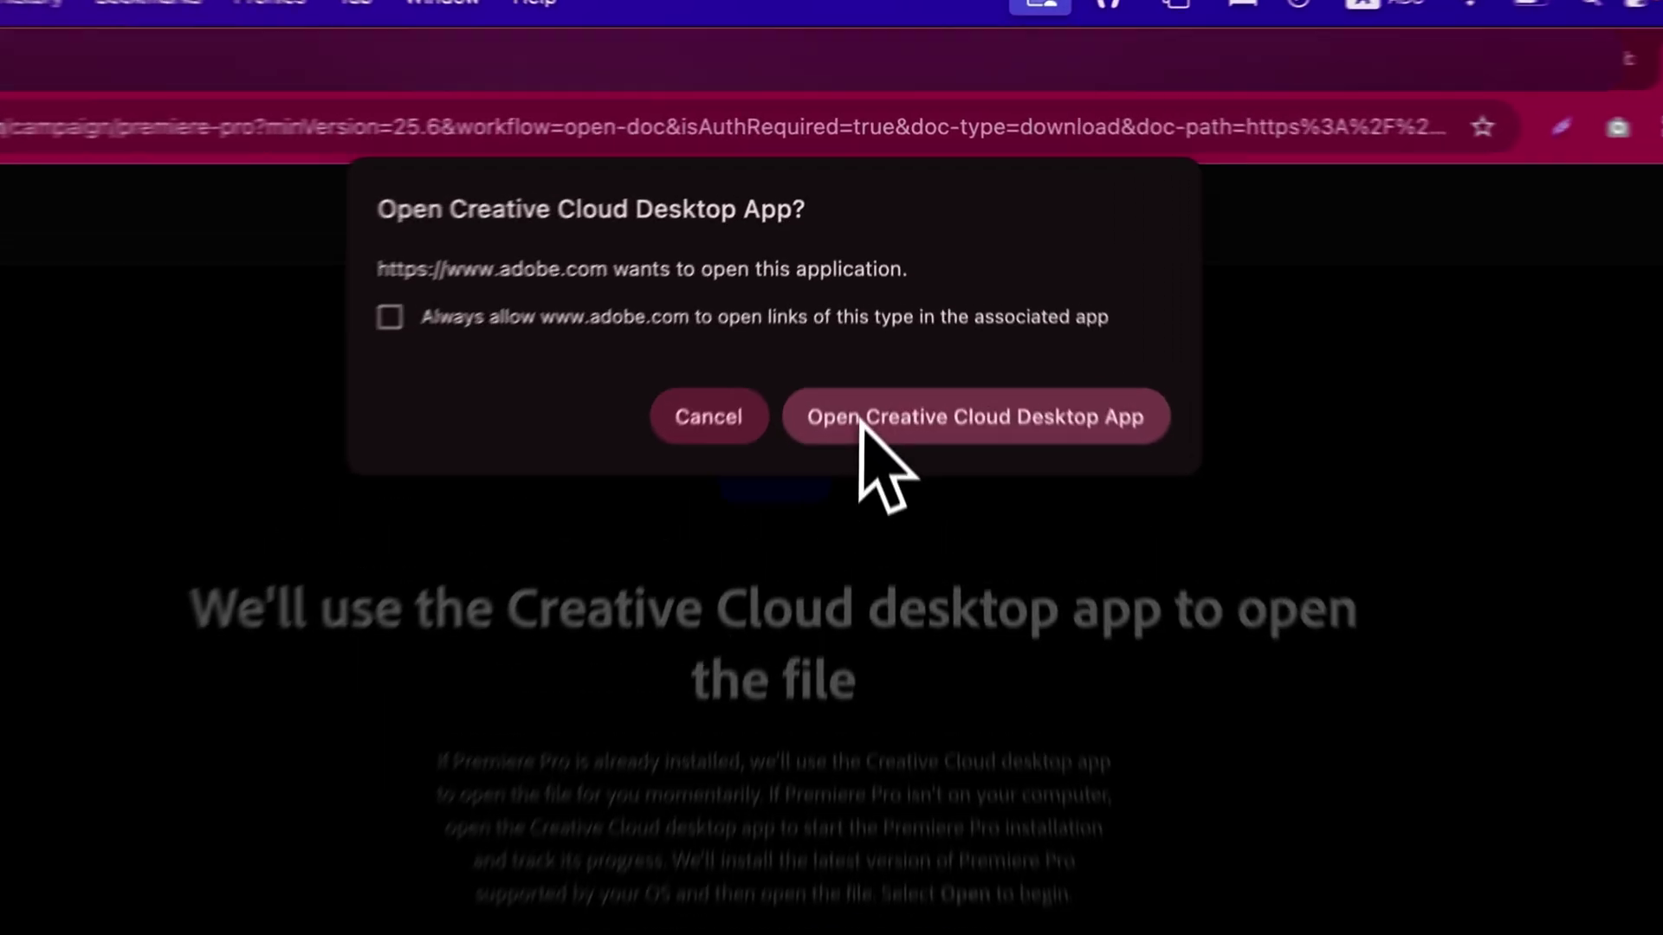
left_click(884, 284)
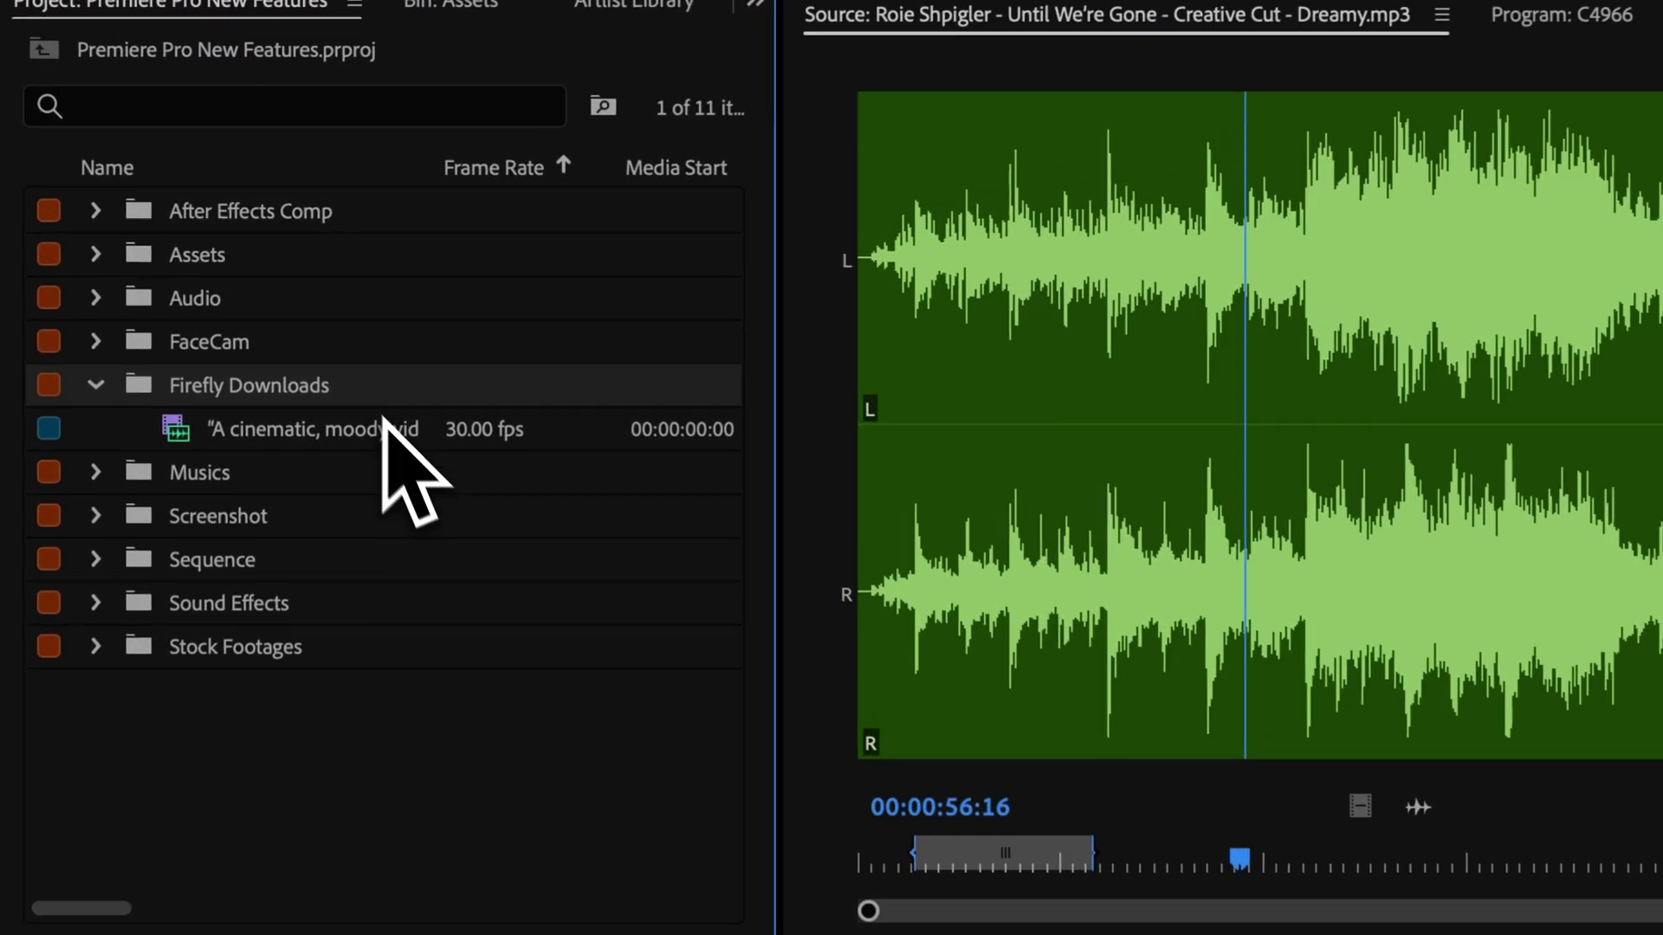
Preview the Firefly clip from its start in the Source monitor, then load artlist.io in the browser.
double_click(312, 316)
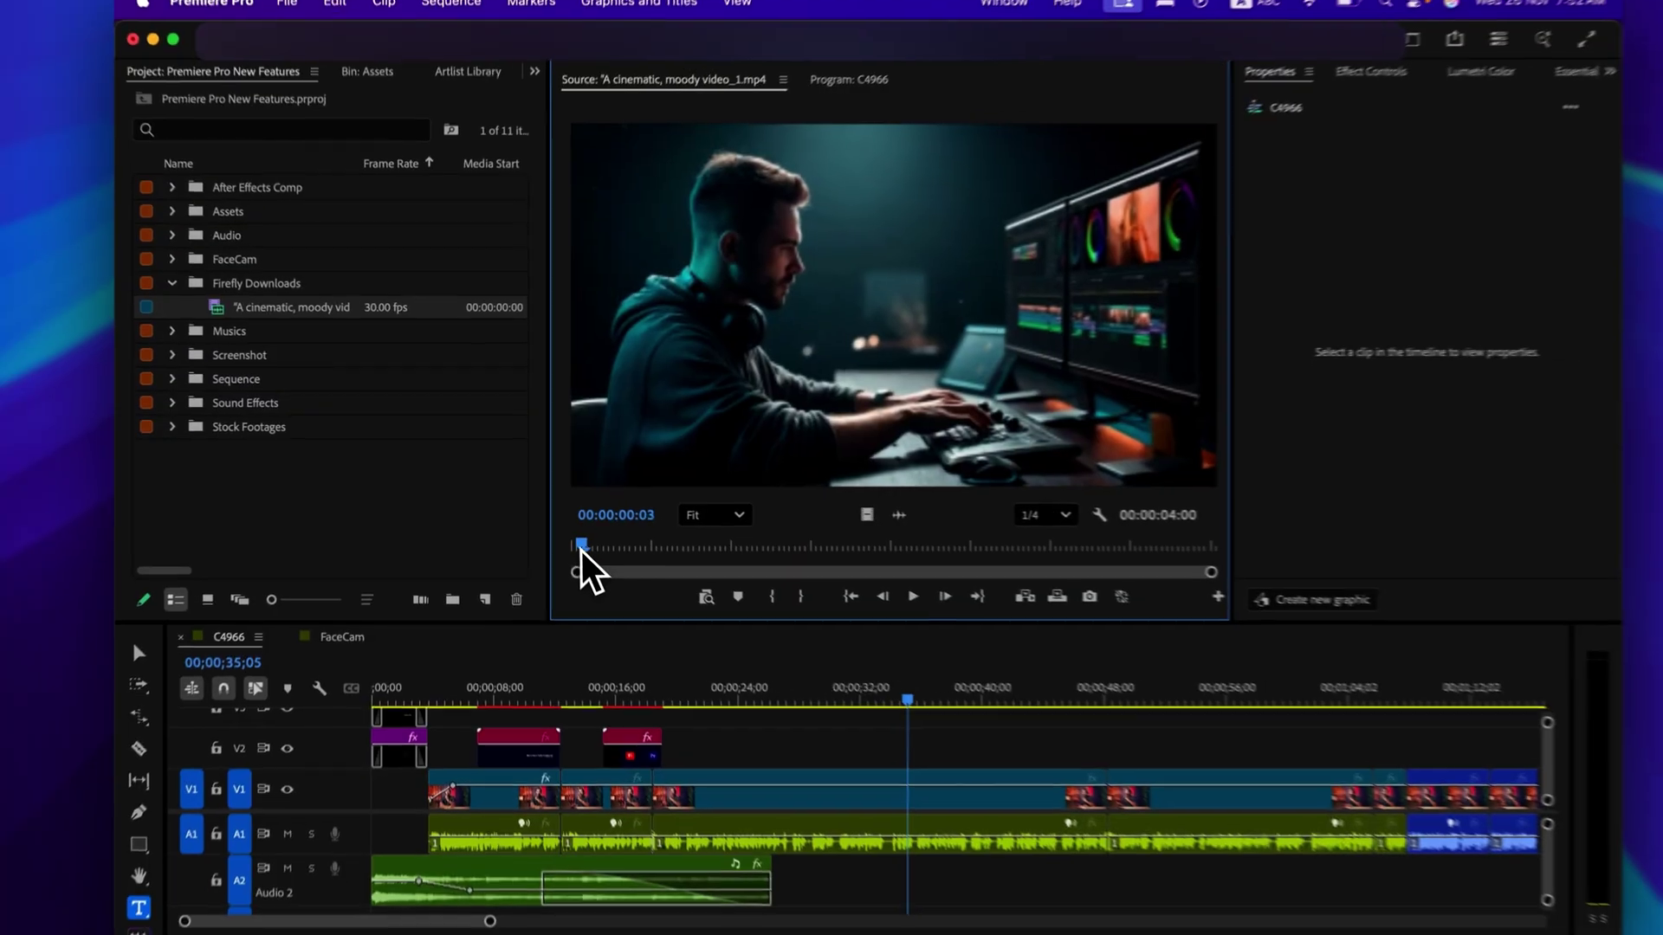
left_click(566, 544)
key("space")
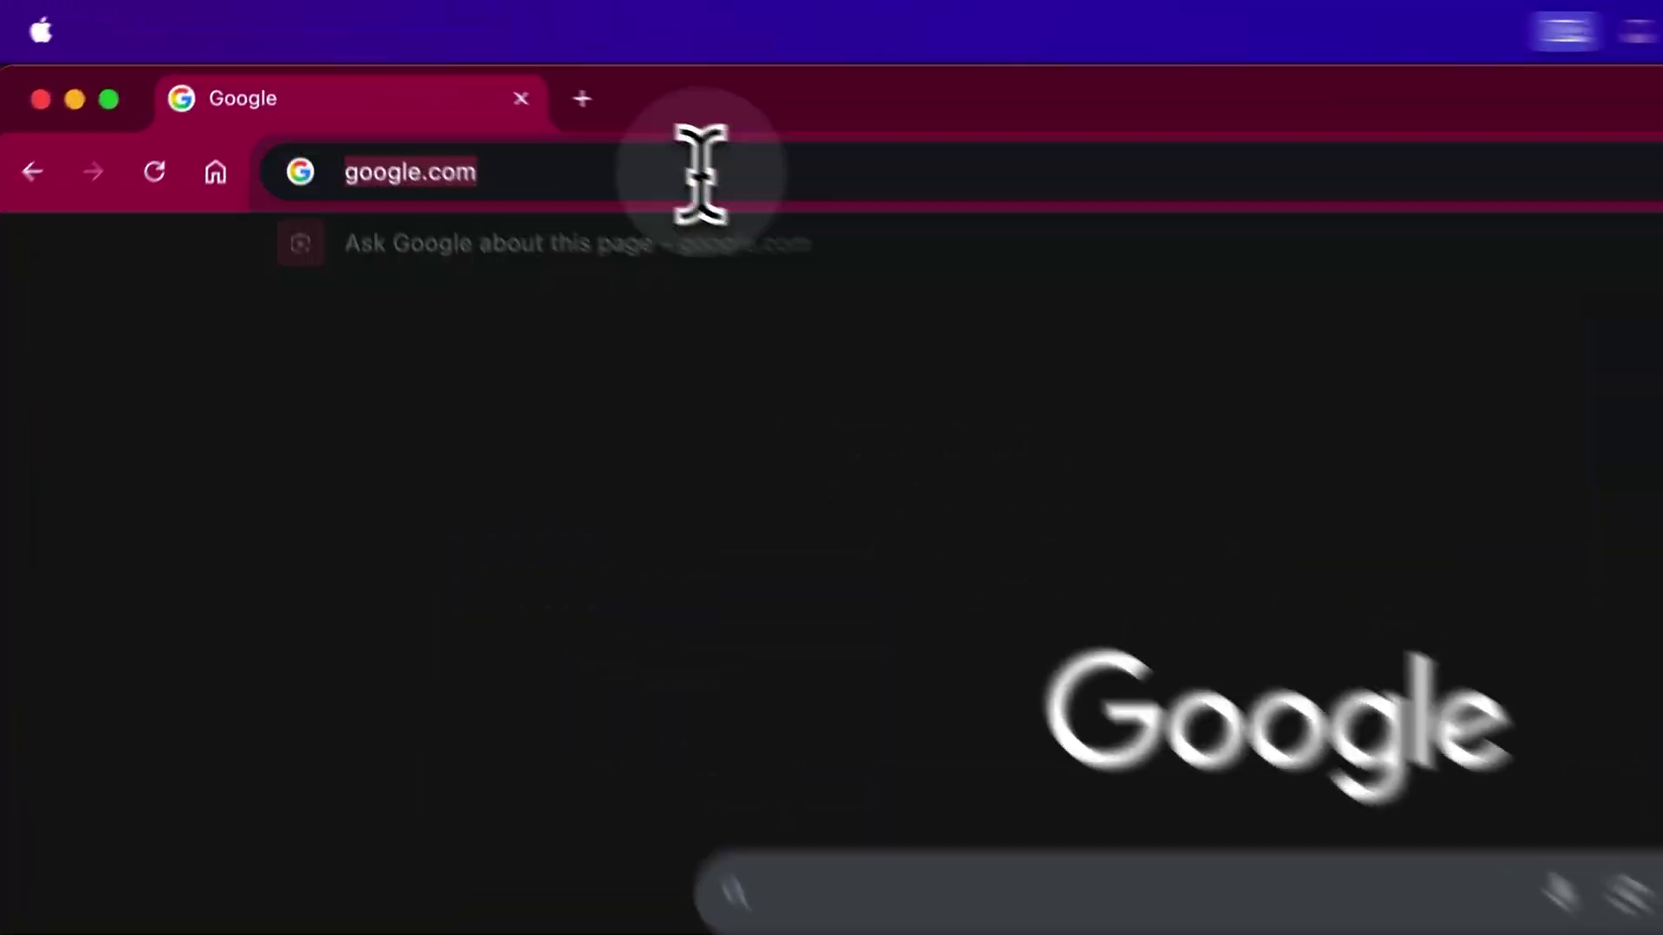
type("artlist.")
key("Return")
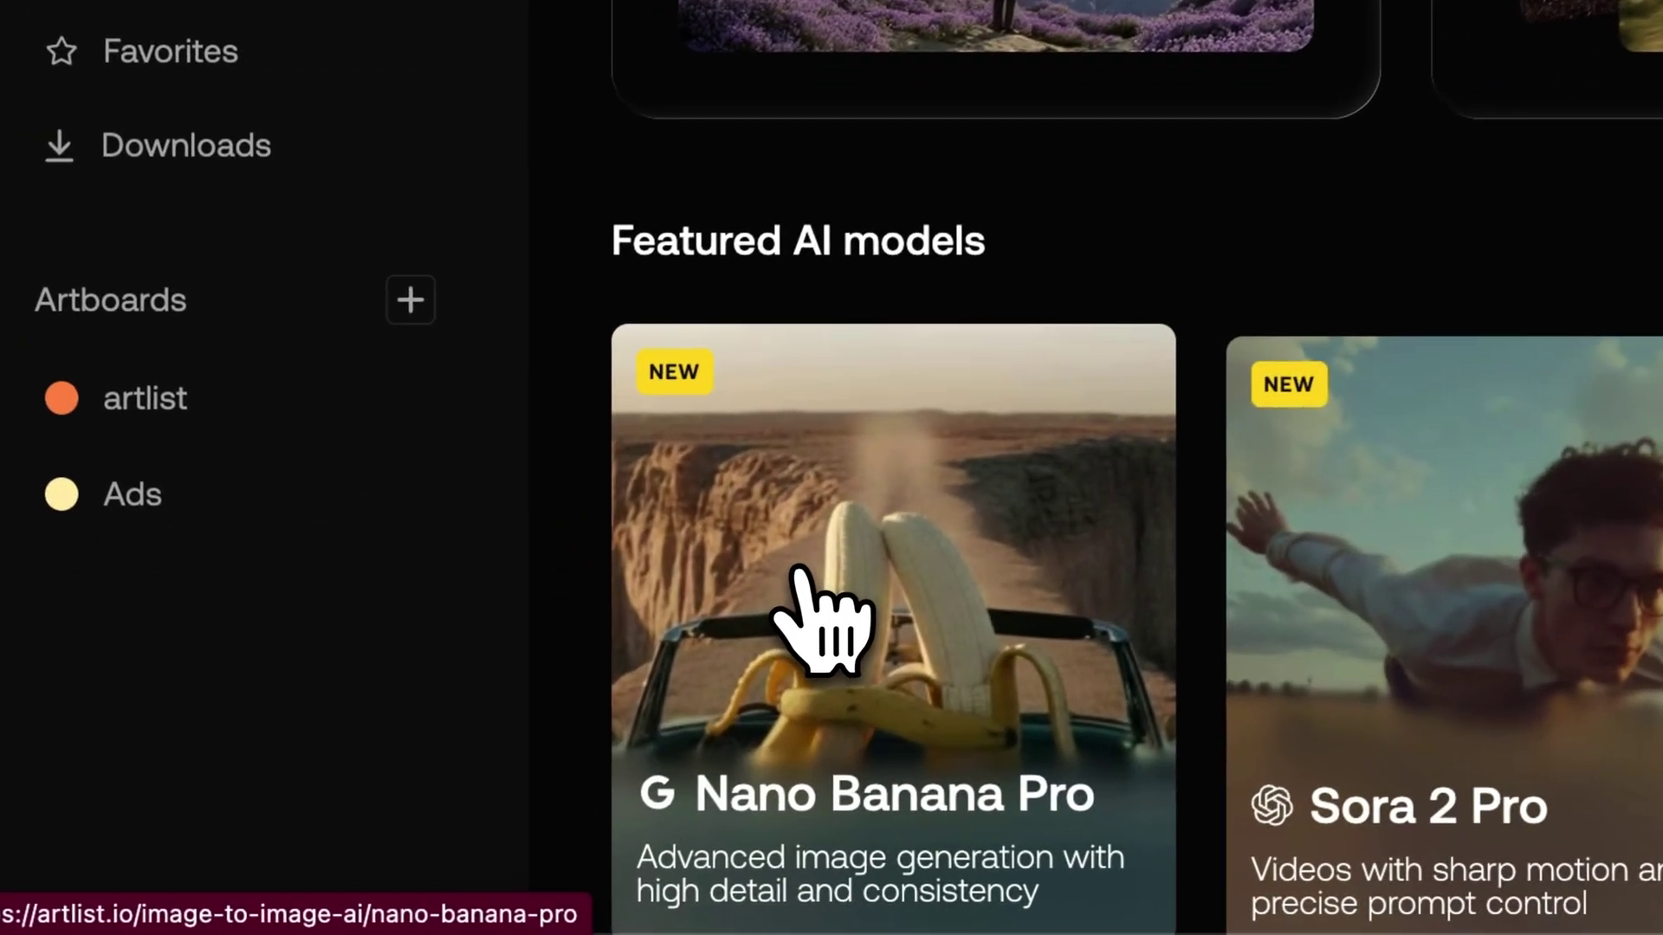
Open Artlist's Nano Banana Pro image generator, keeping Nano Banana Pro as the selected model.
left_click(502, 767)
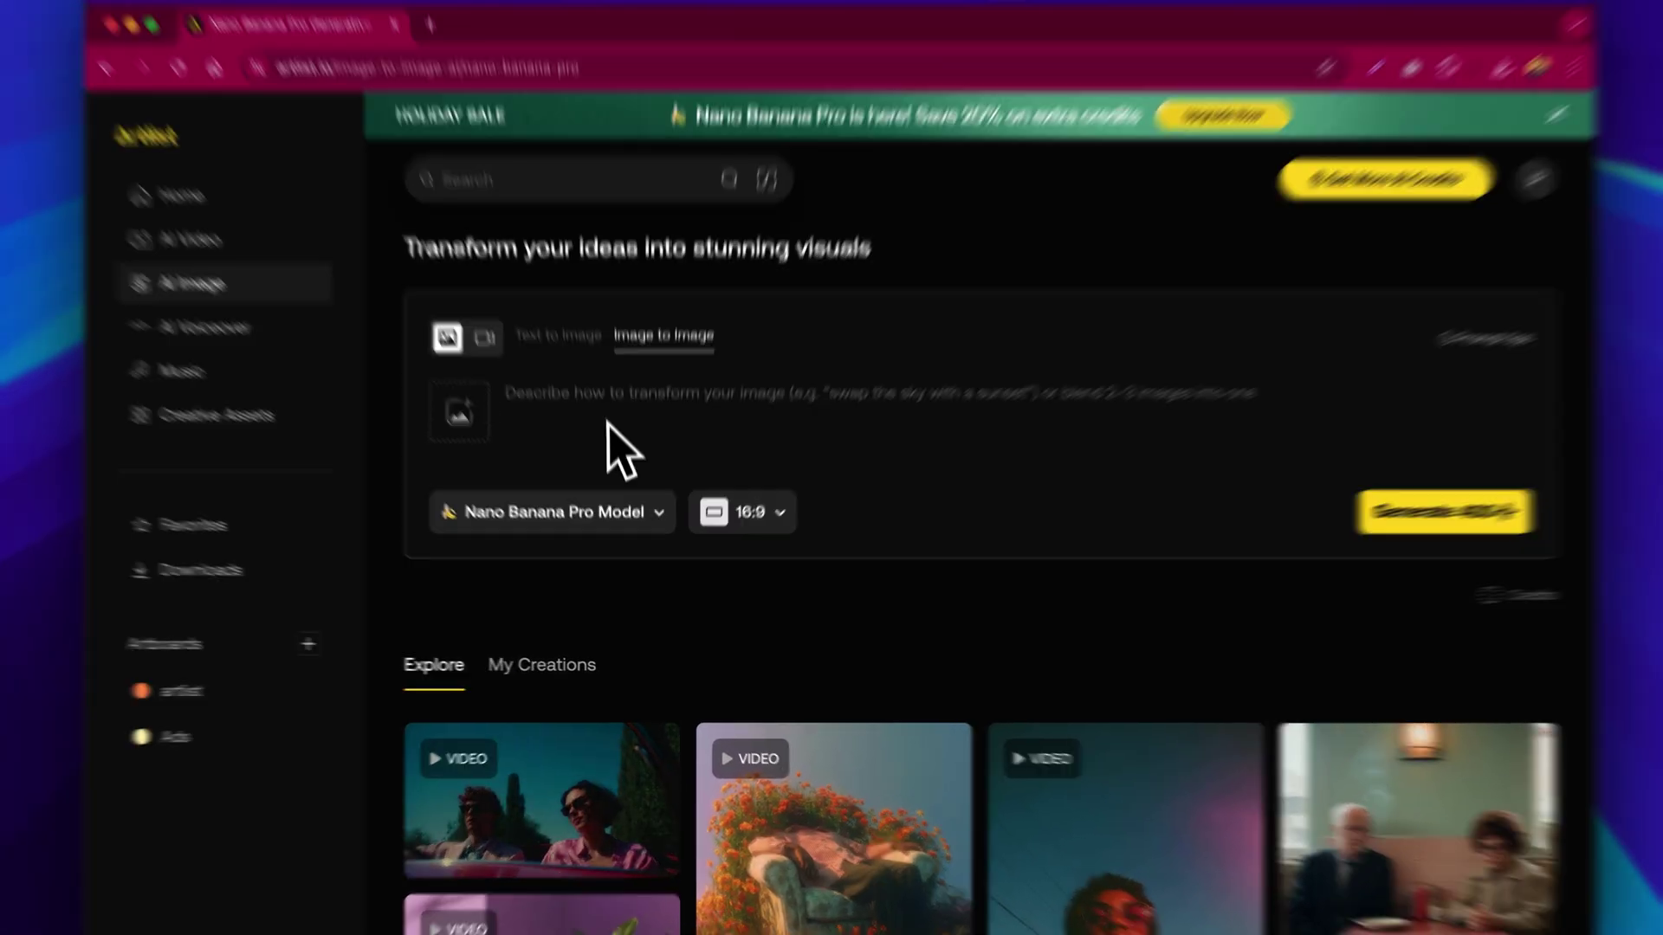
left_click(560, 522)
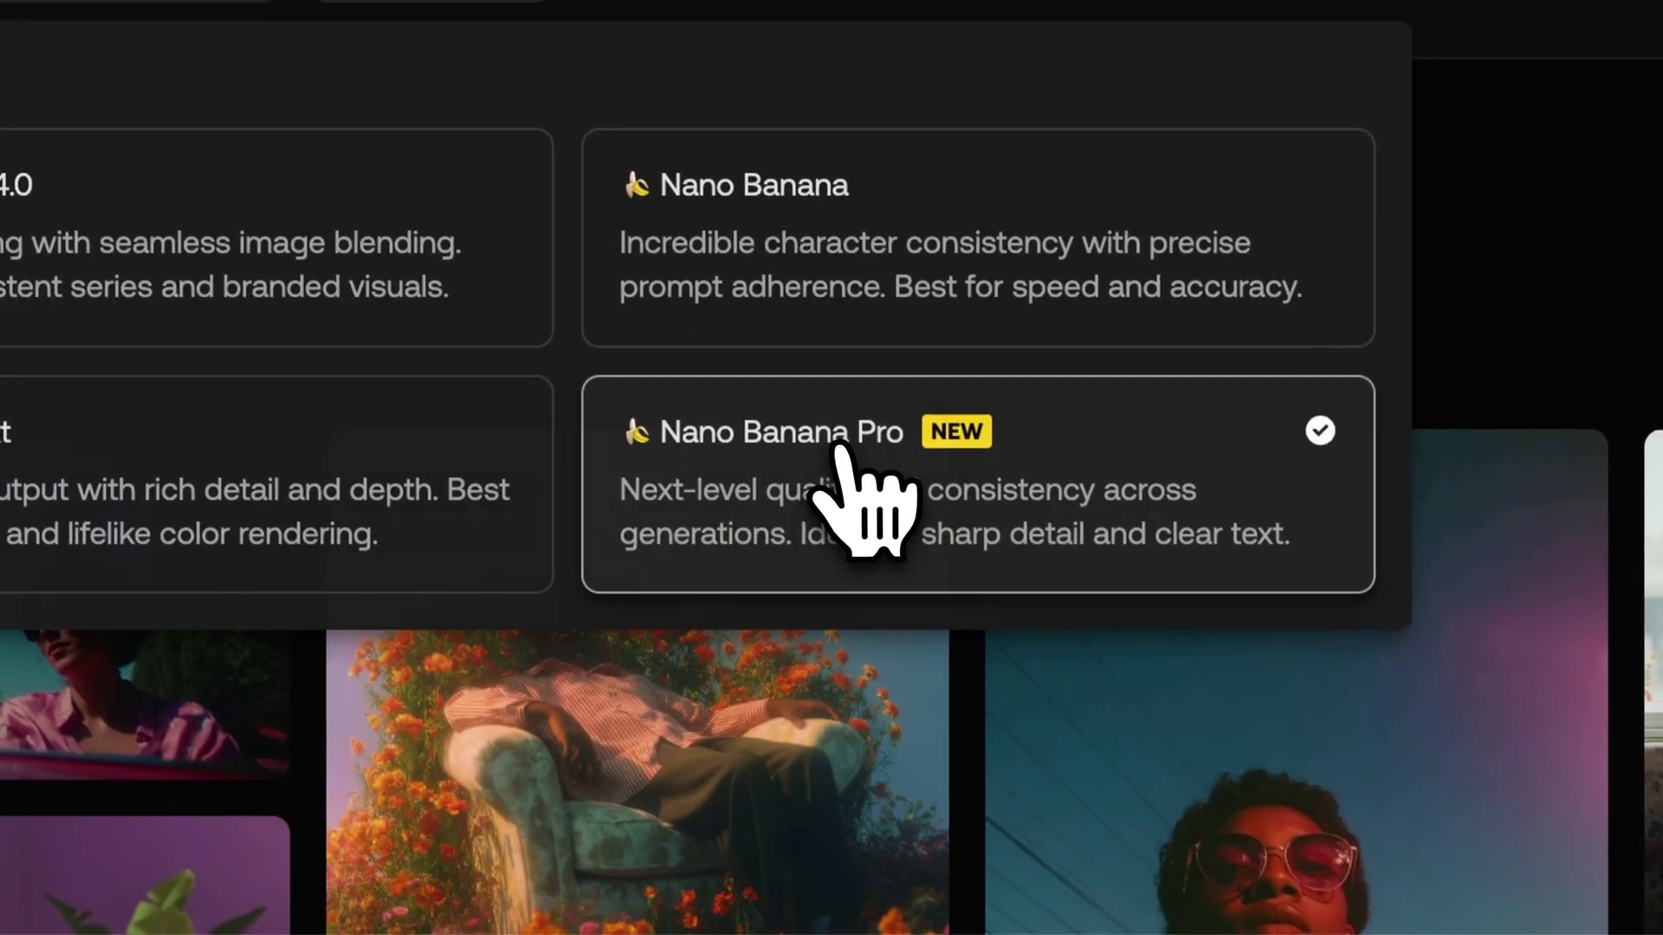
left_click(1290, 805)
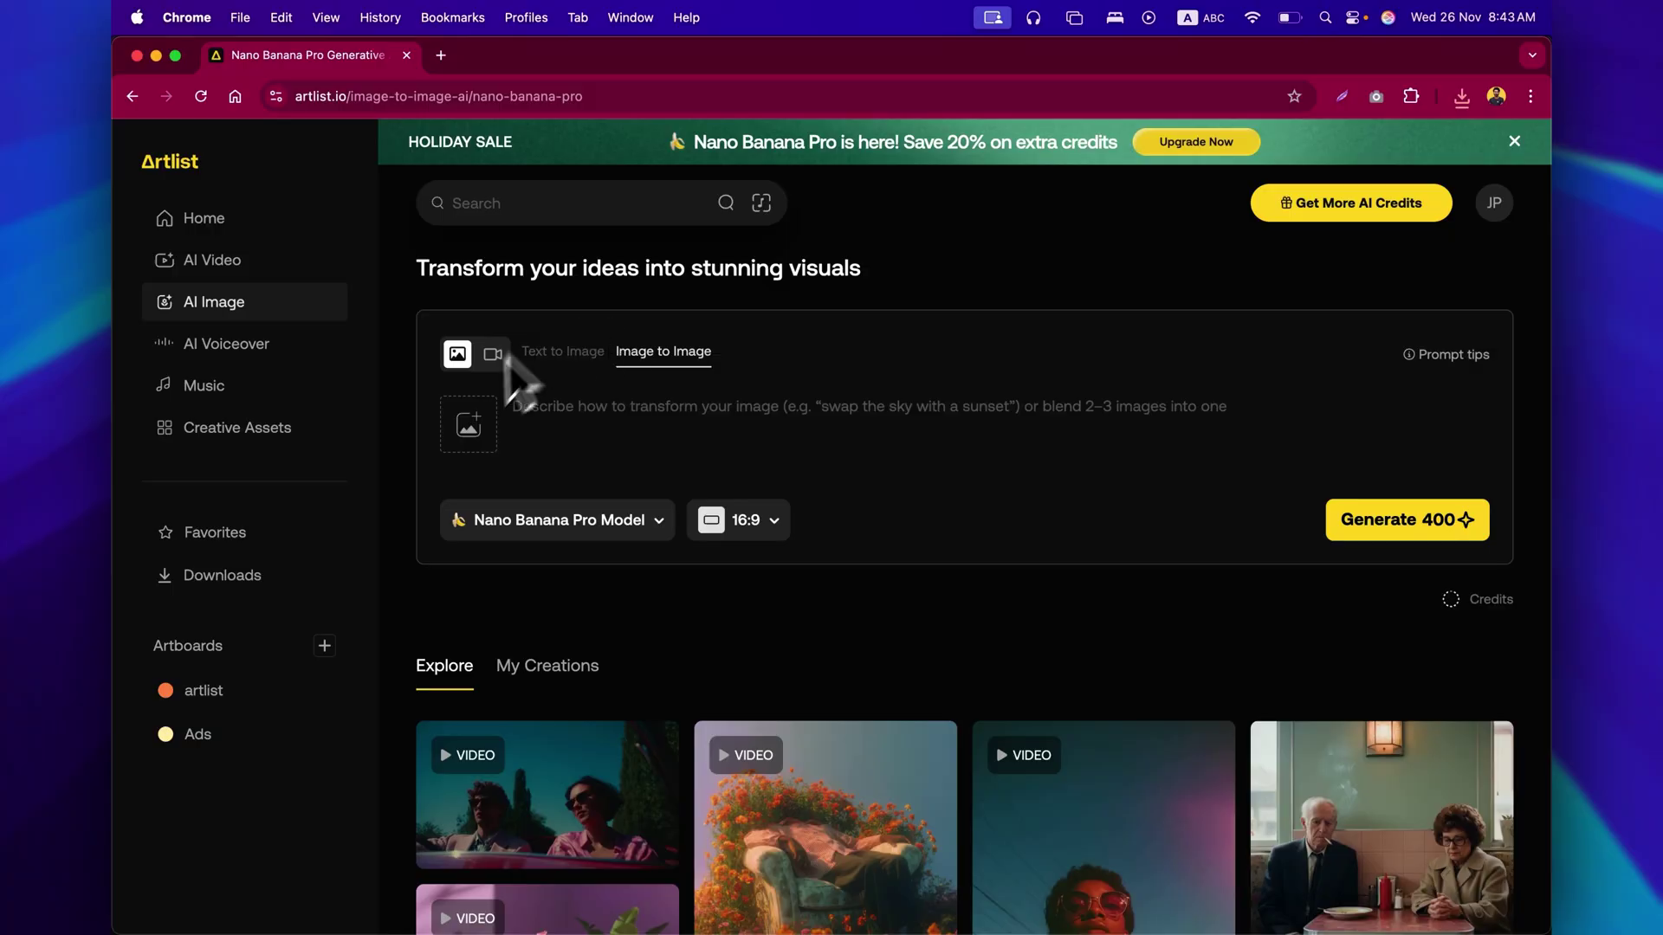
Upload Tower.png as the Artlist source image and keep Nano Banana Pro as the model.
left_click(471, 424)
left_click(566, 426)
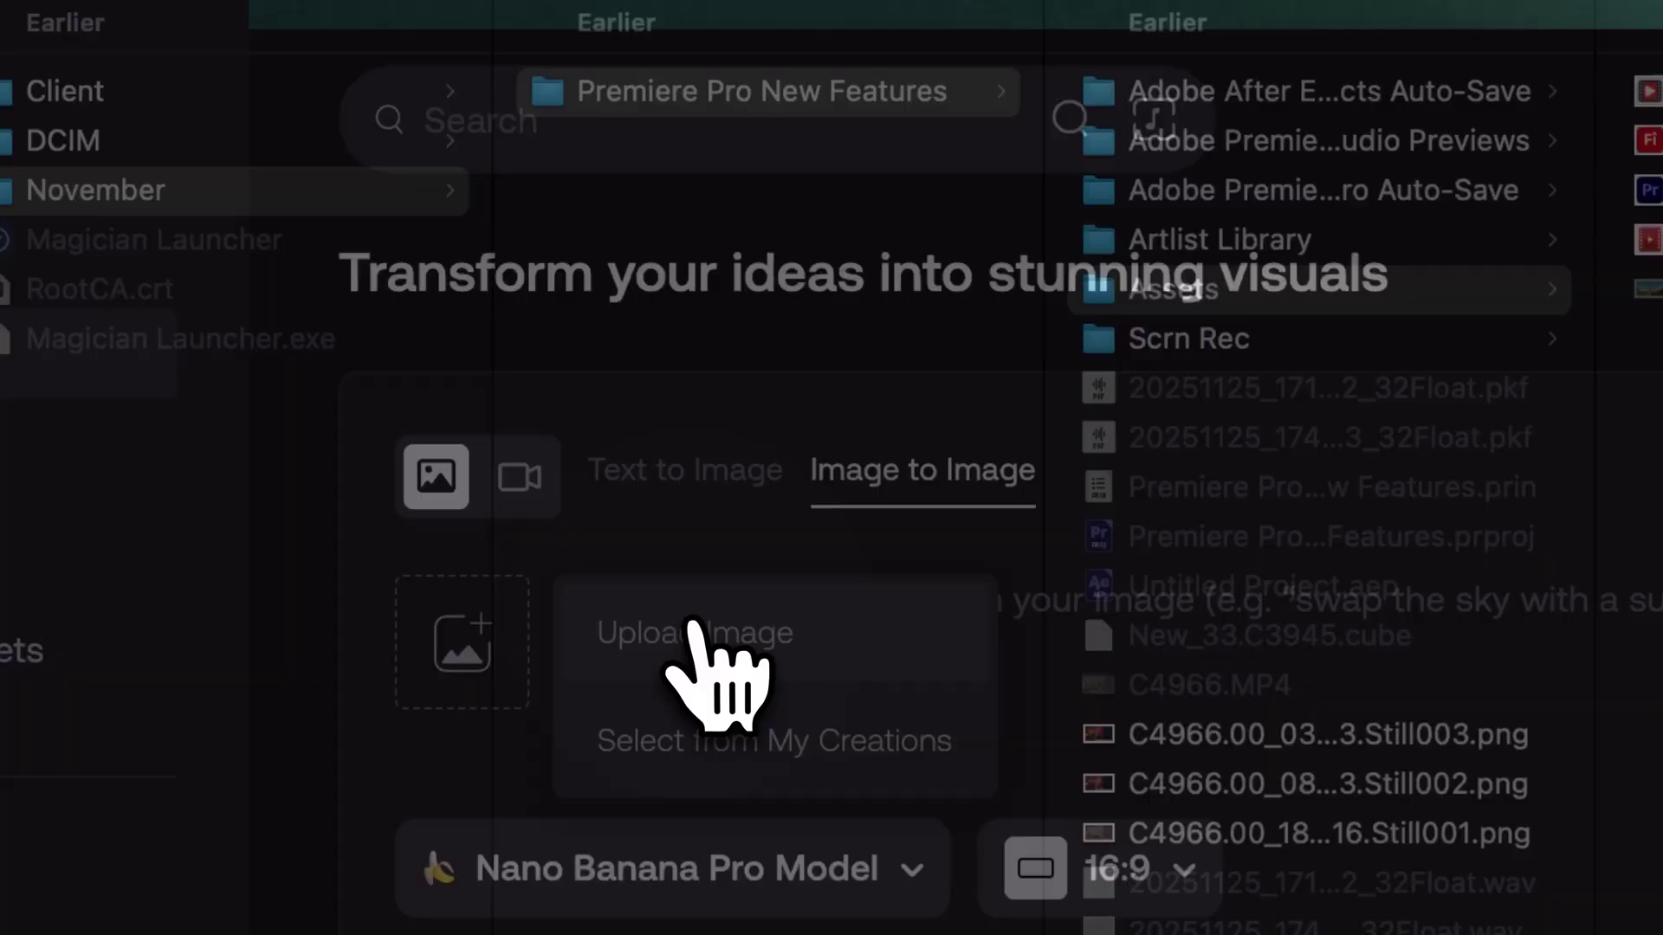
left_click(1650, 344)
double_click(1649, 344)
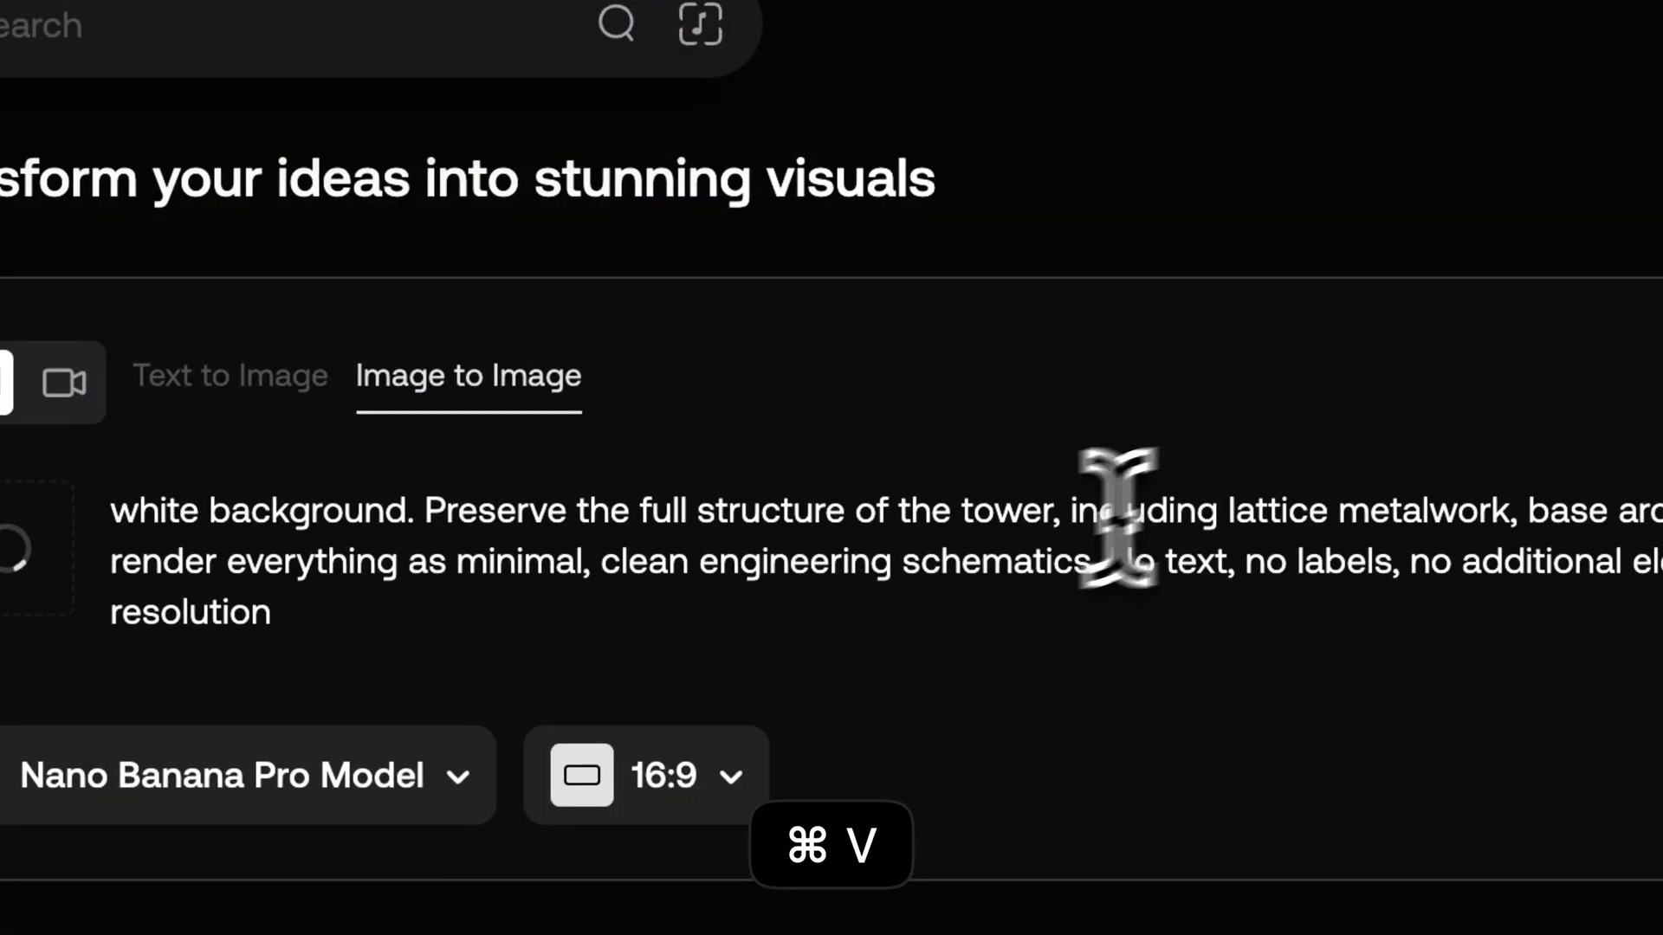
left_click(458, 775)
left_click(1069, 684)
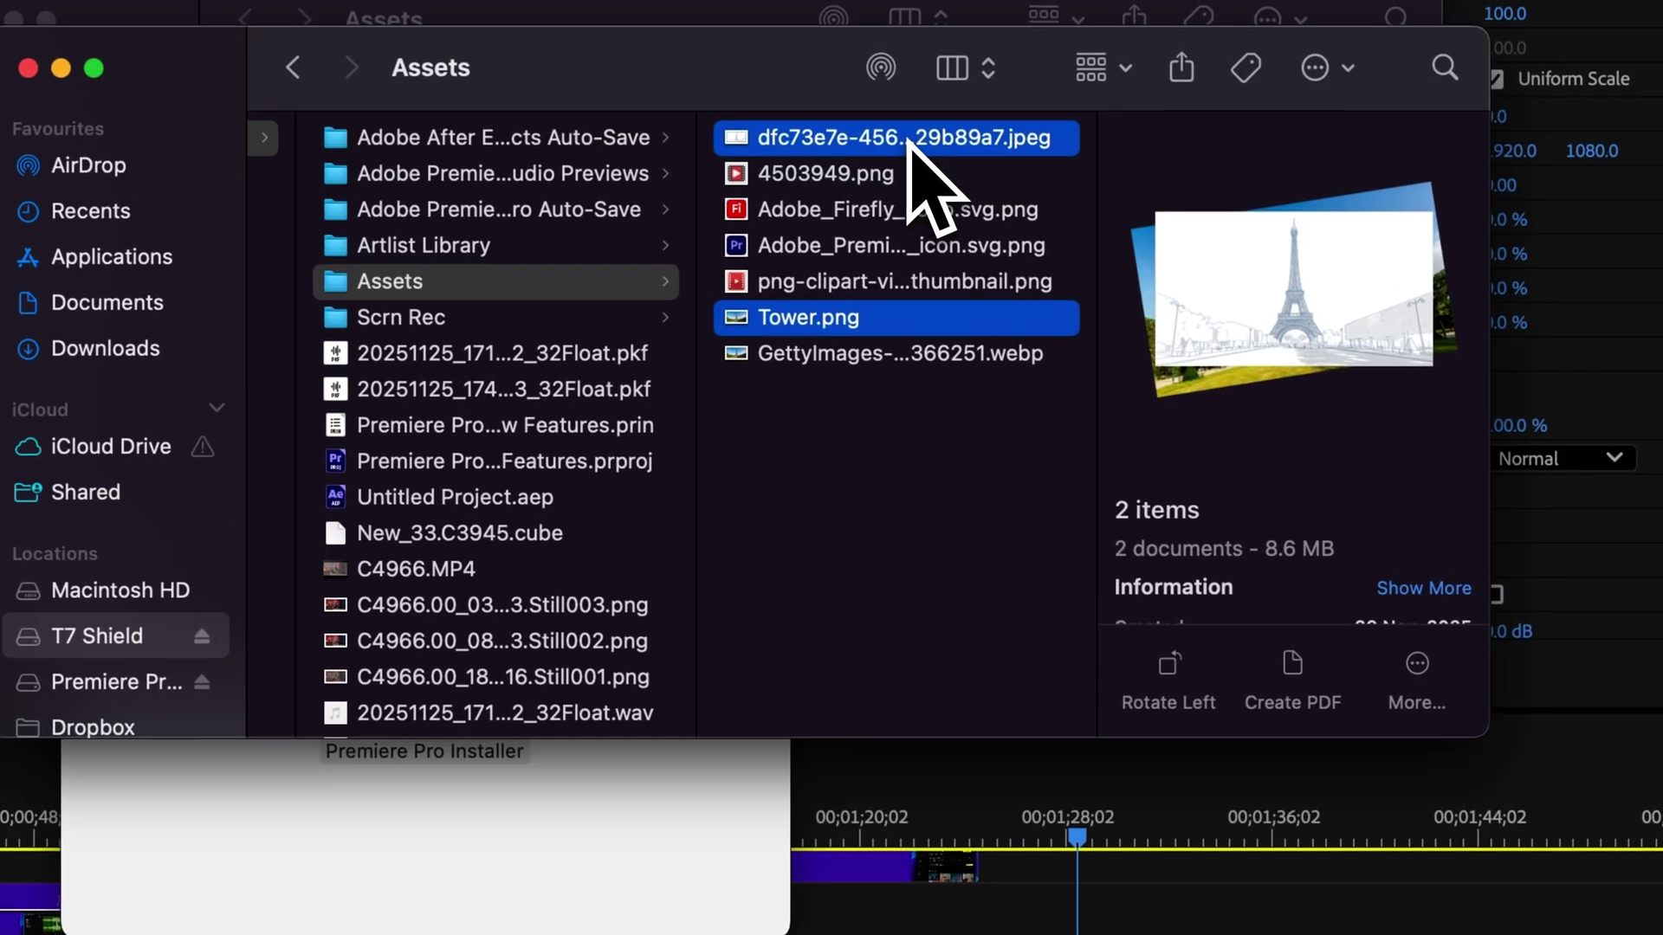
Put the Eiffel Tower photo and sketch on the Premiere timeline, joined by a Wipe transition, and play it back.
left_click_drag(918, 173, 1091, 931)
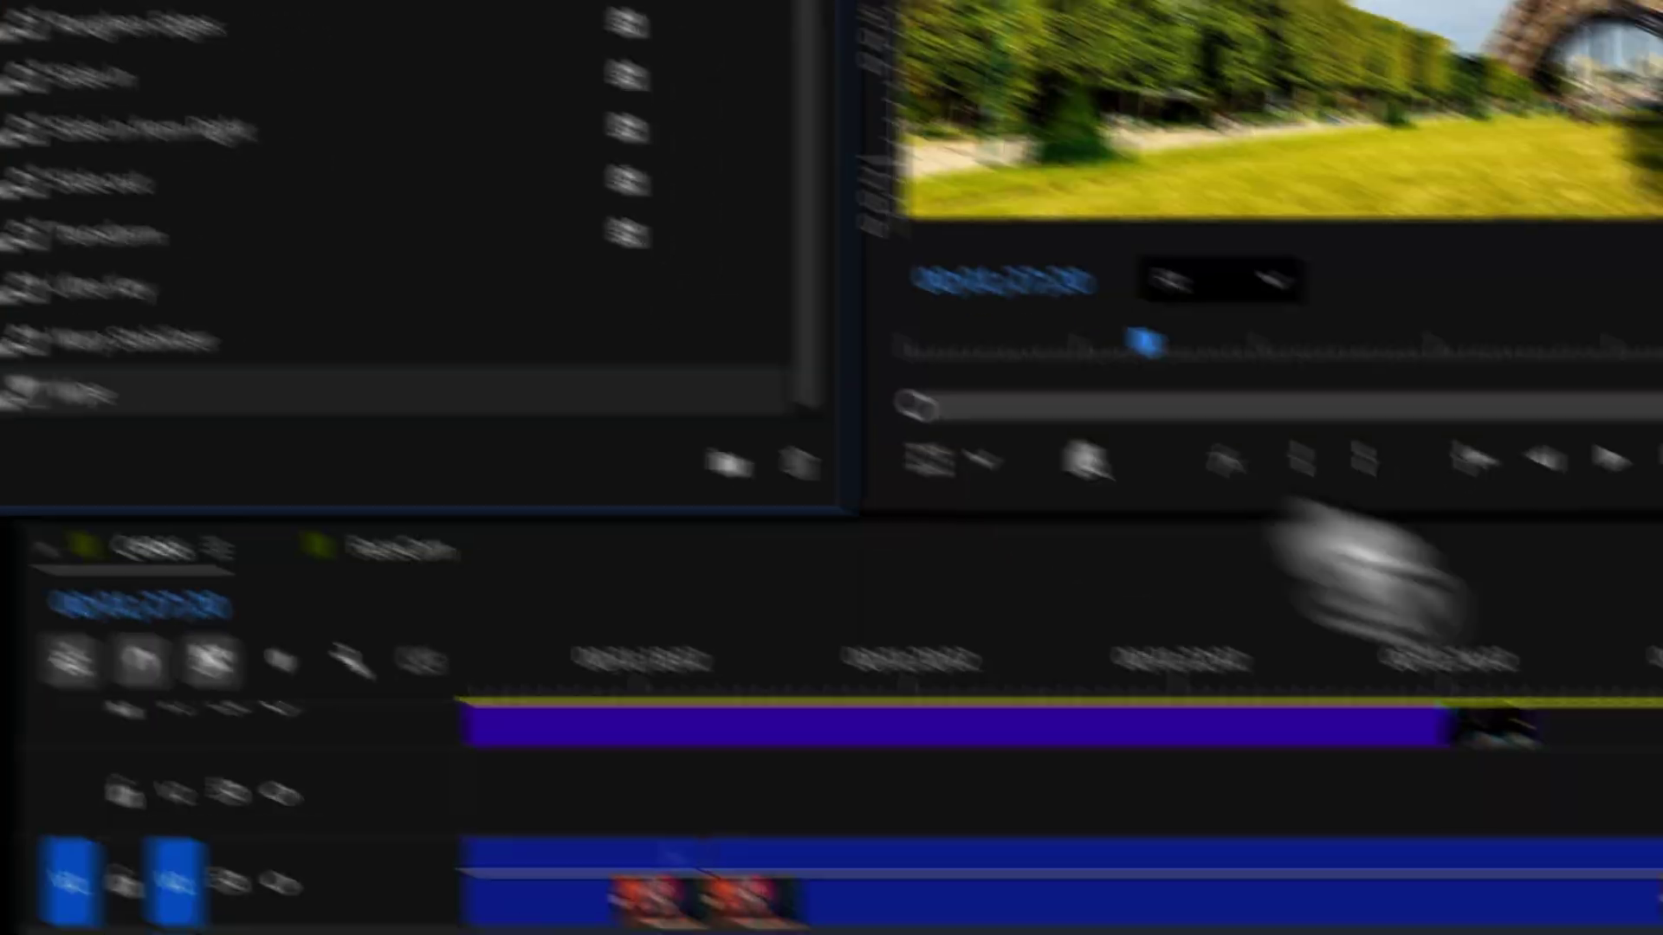
left_click_drag(1364, 571, 768, 679)
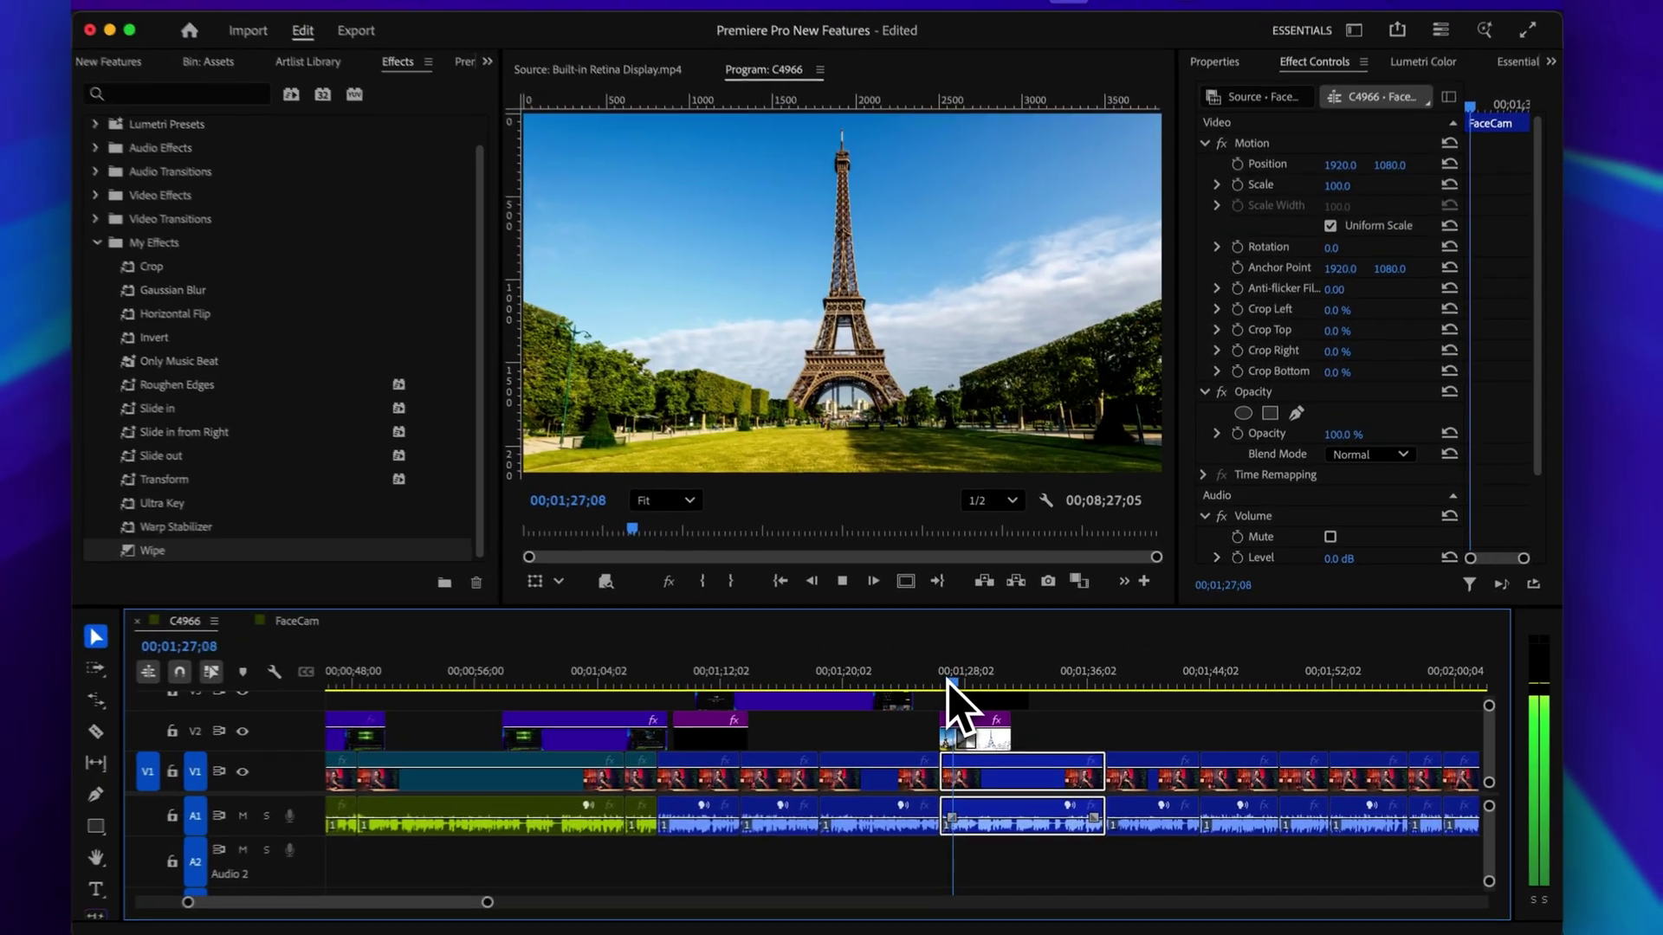
key("space")
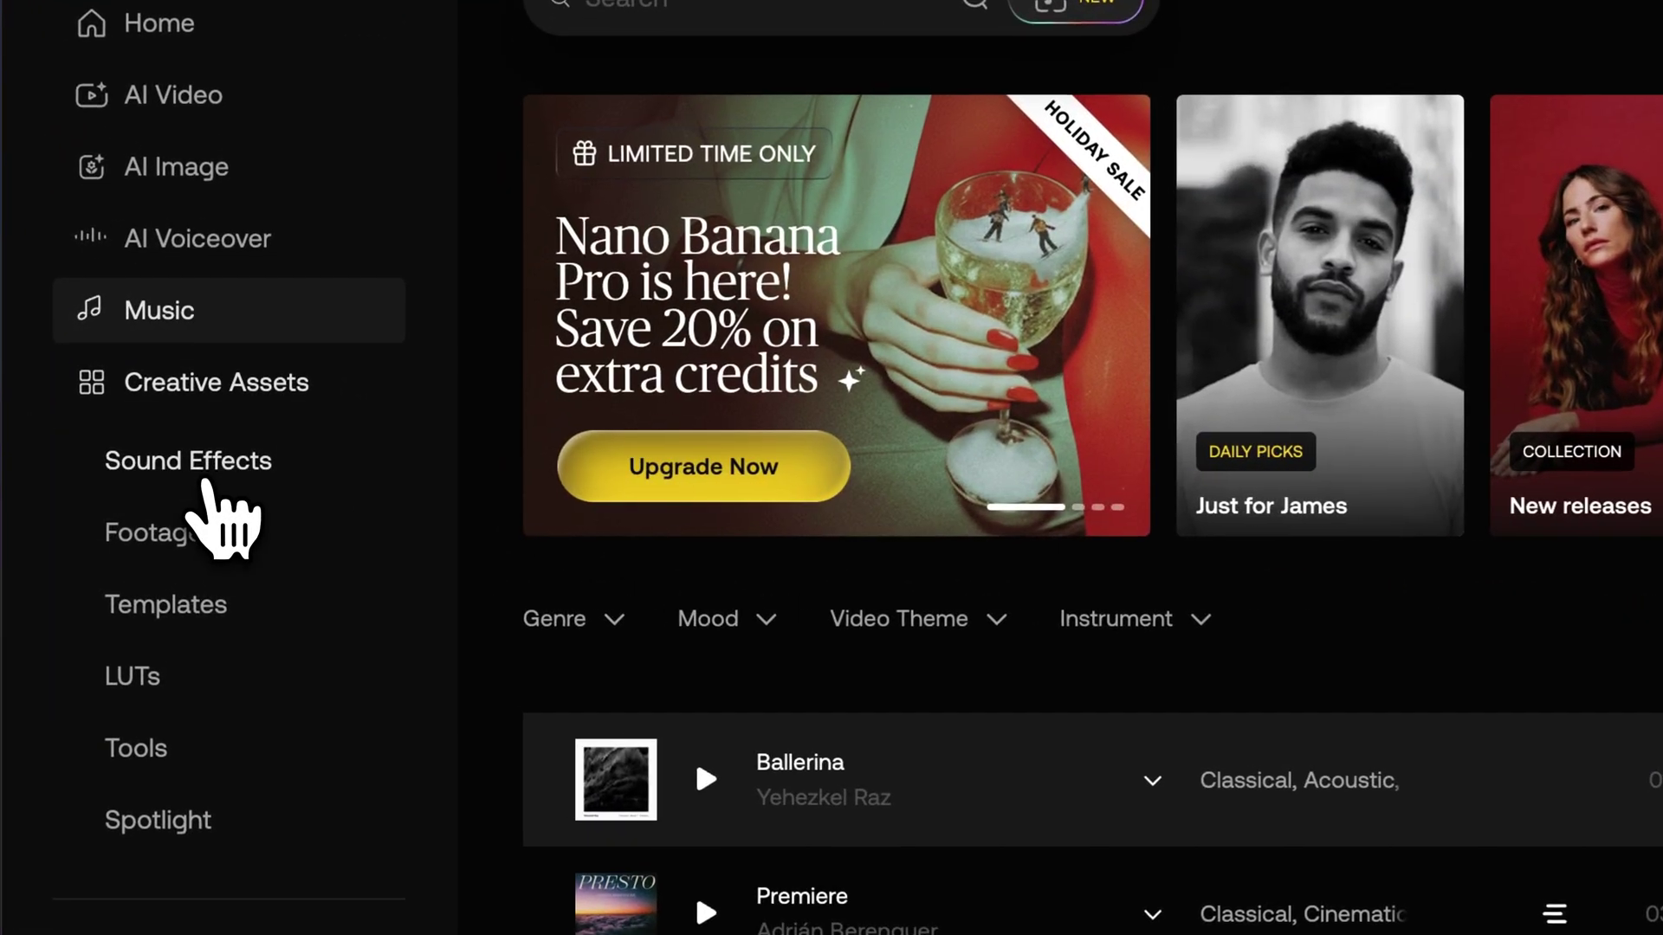
Browse Artlist's Sound Effects library, then scroll through the stock Footage grid.
left_click(218, 474)
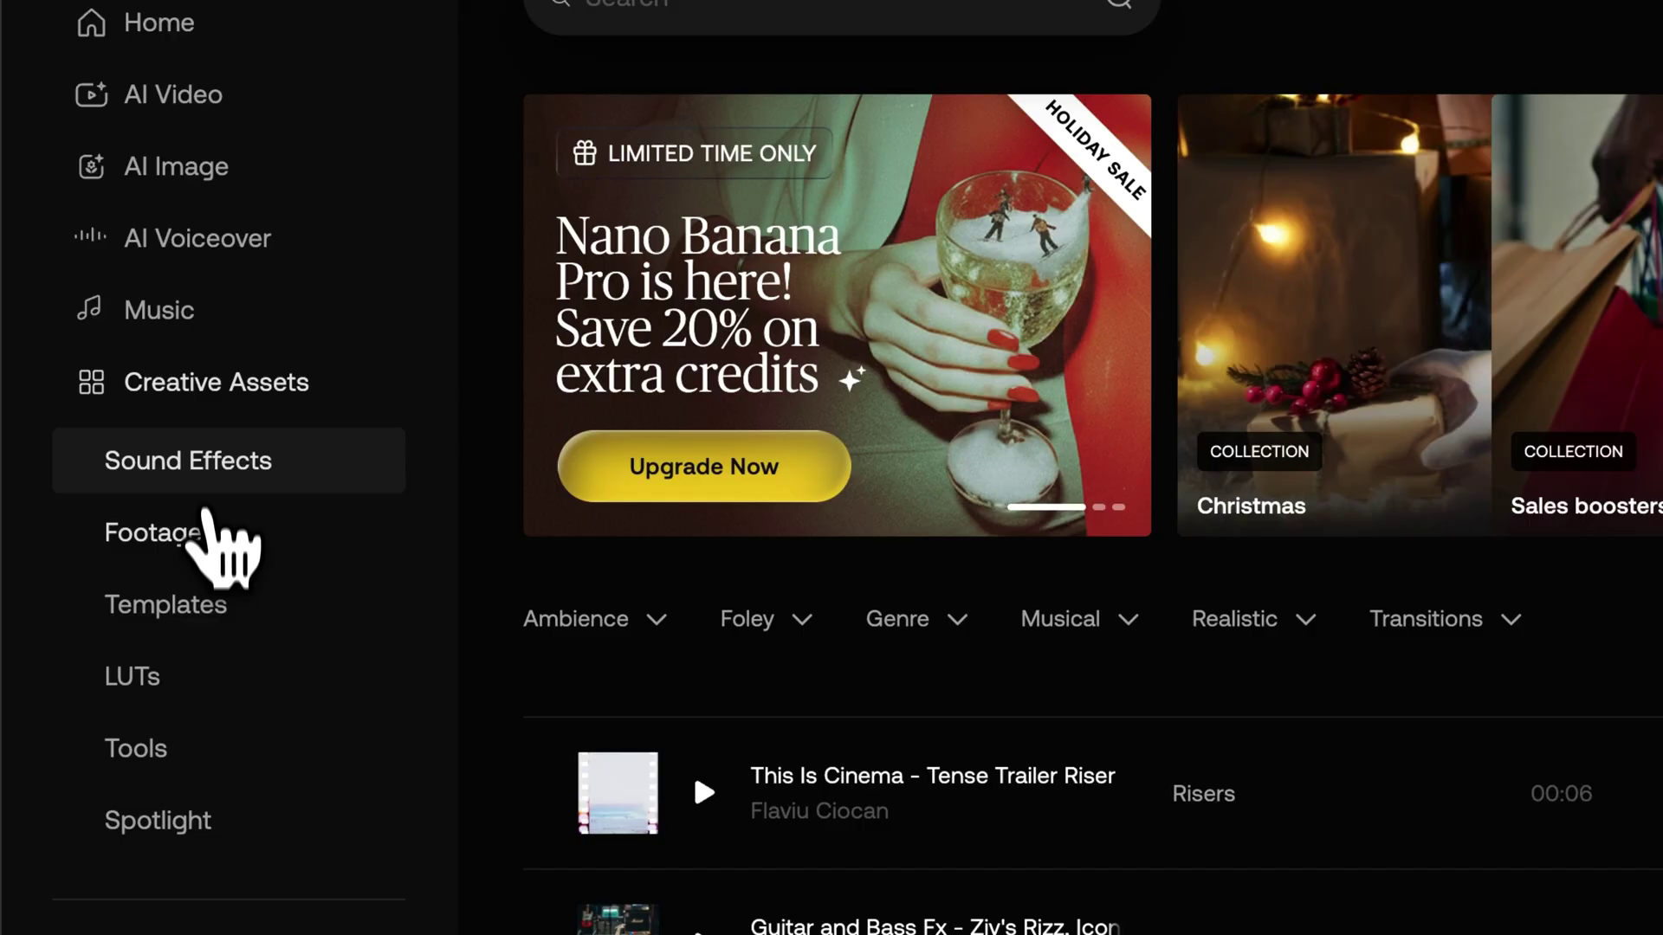
left_click(204, 545)
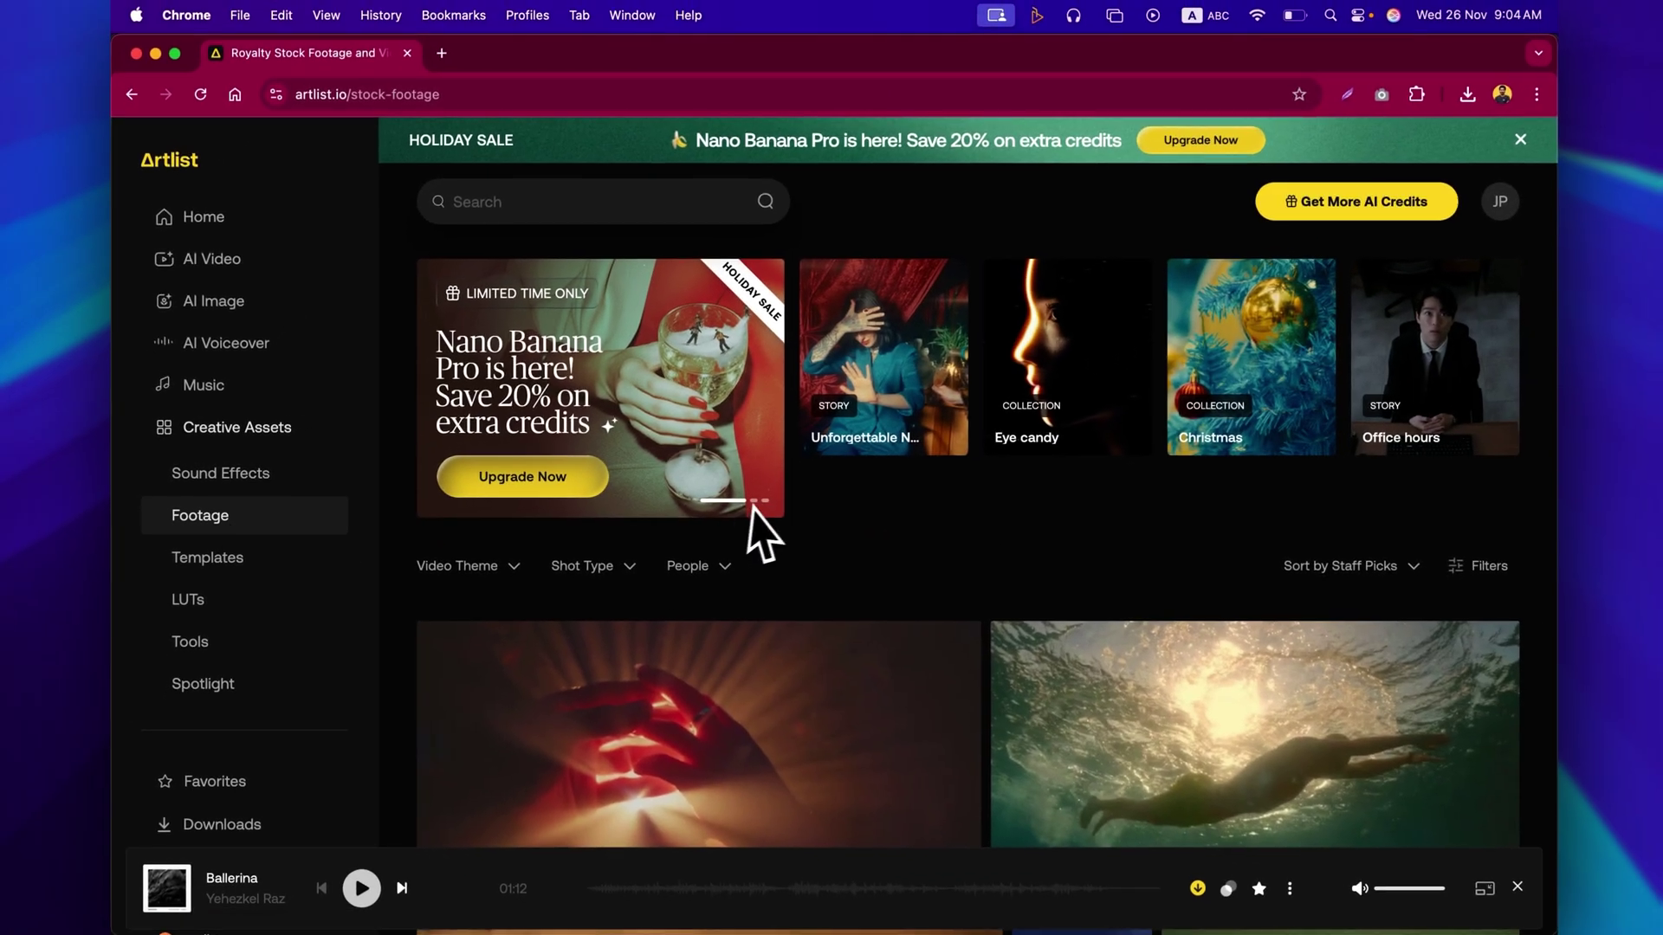
scroll(1113, 520, "down", 5)
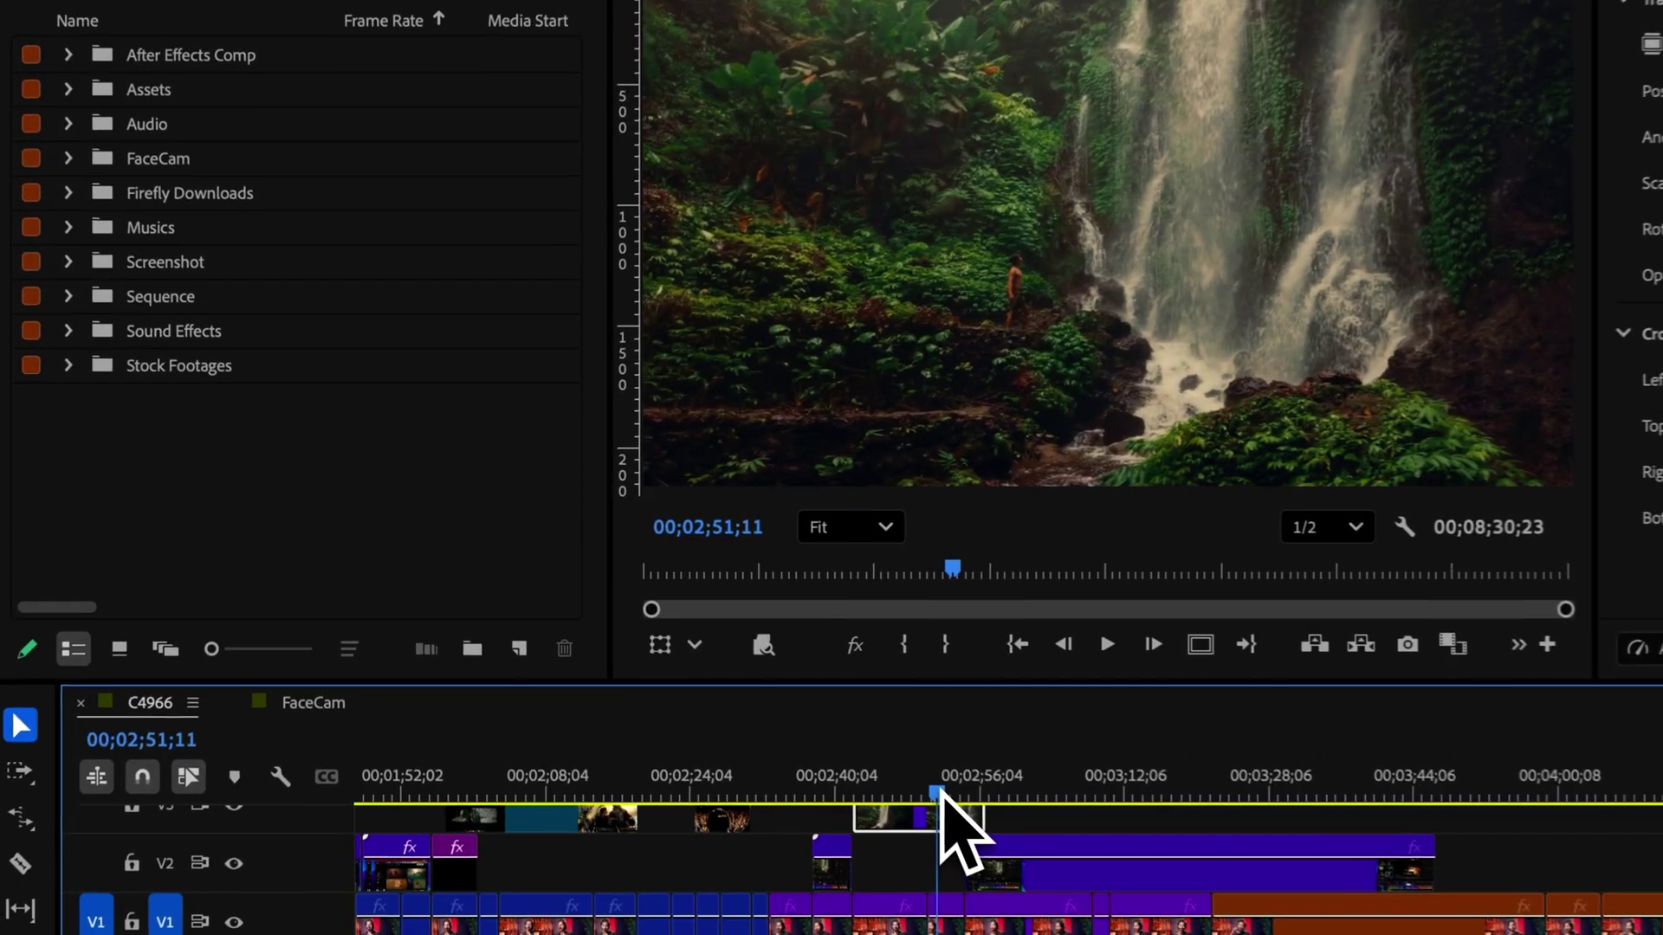
Show the Stock Footages bin in Icon View and look through its waterfall thumbnails.
left_click(234, 401)
key("ctrl+Page_Down")
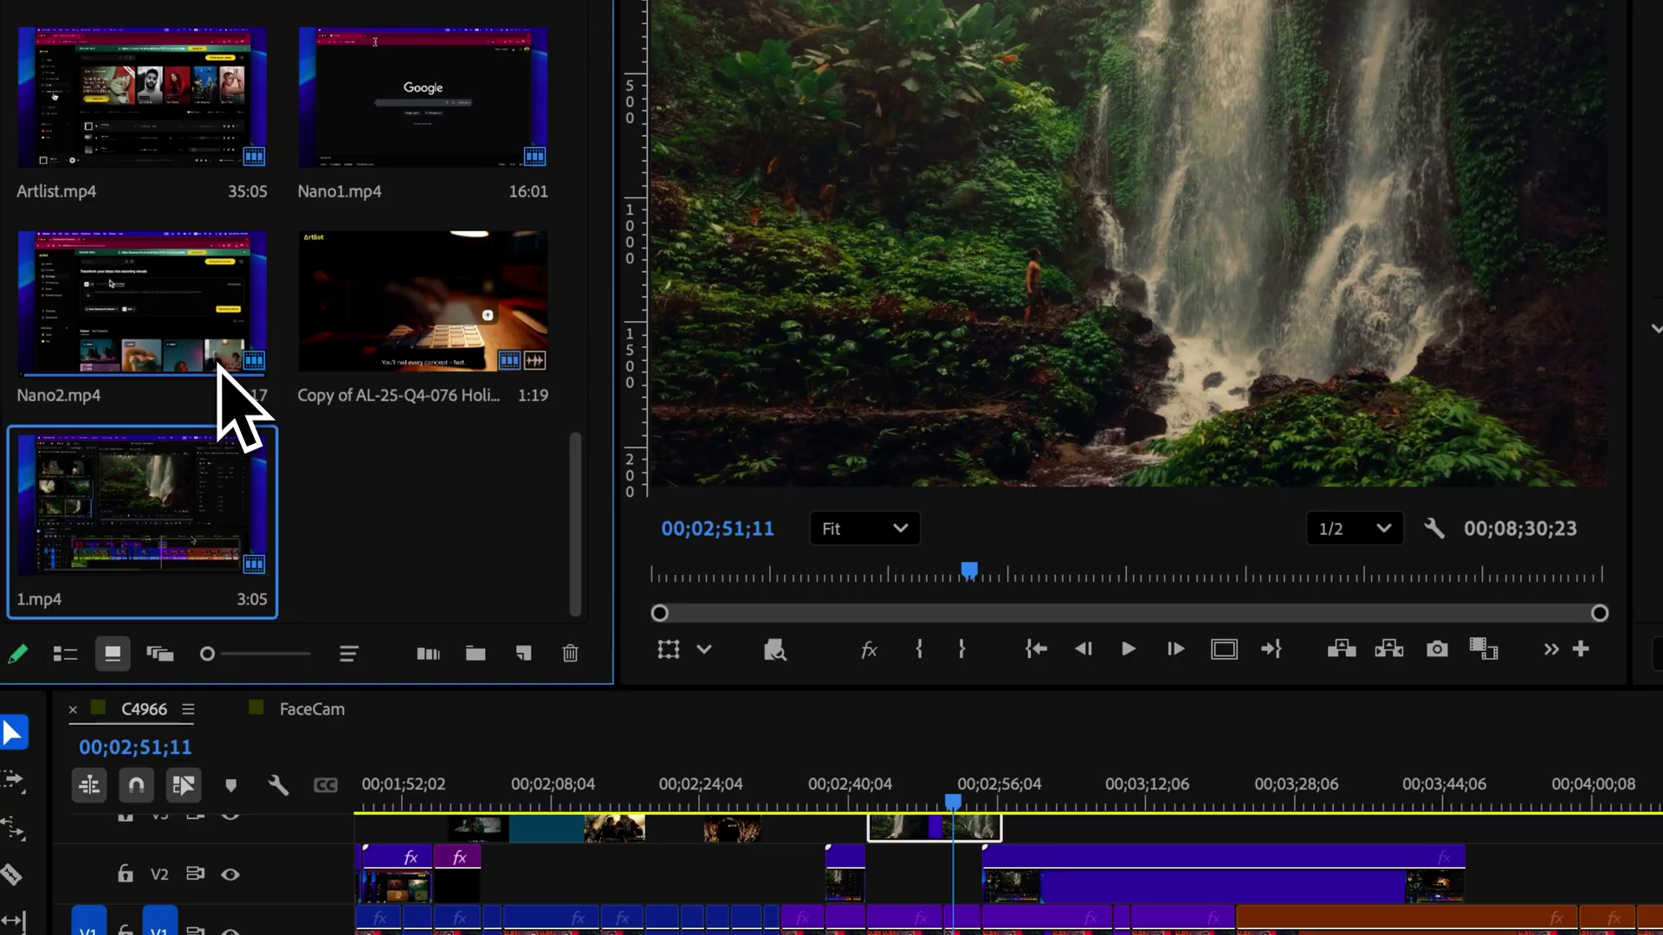
scroll(391, 485, "up", 15)
scroll(398, 489, "down", 8)
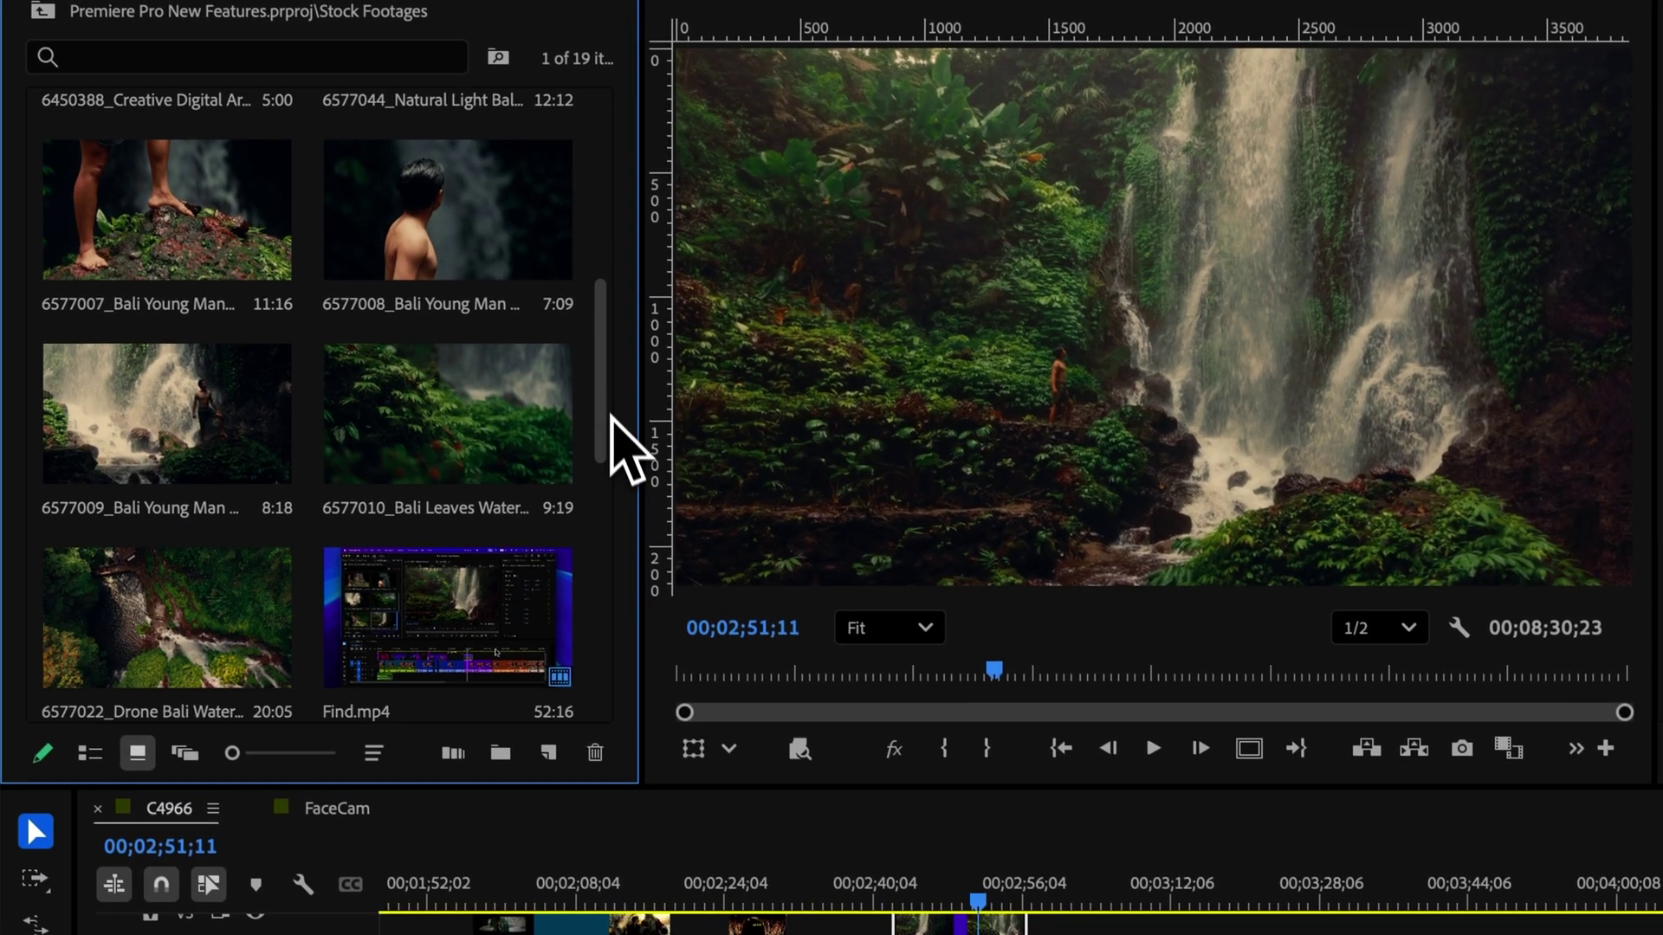
scroll(633, 555, "down", 5)
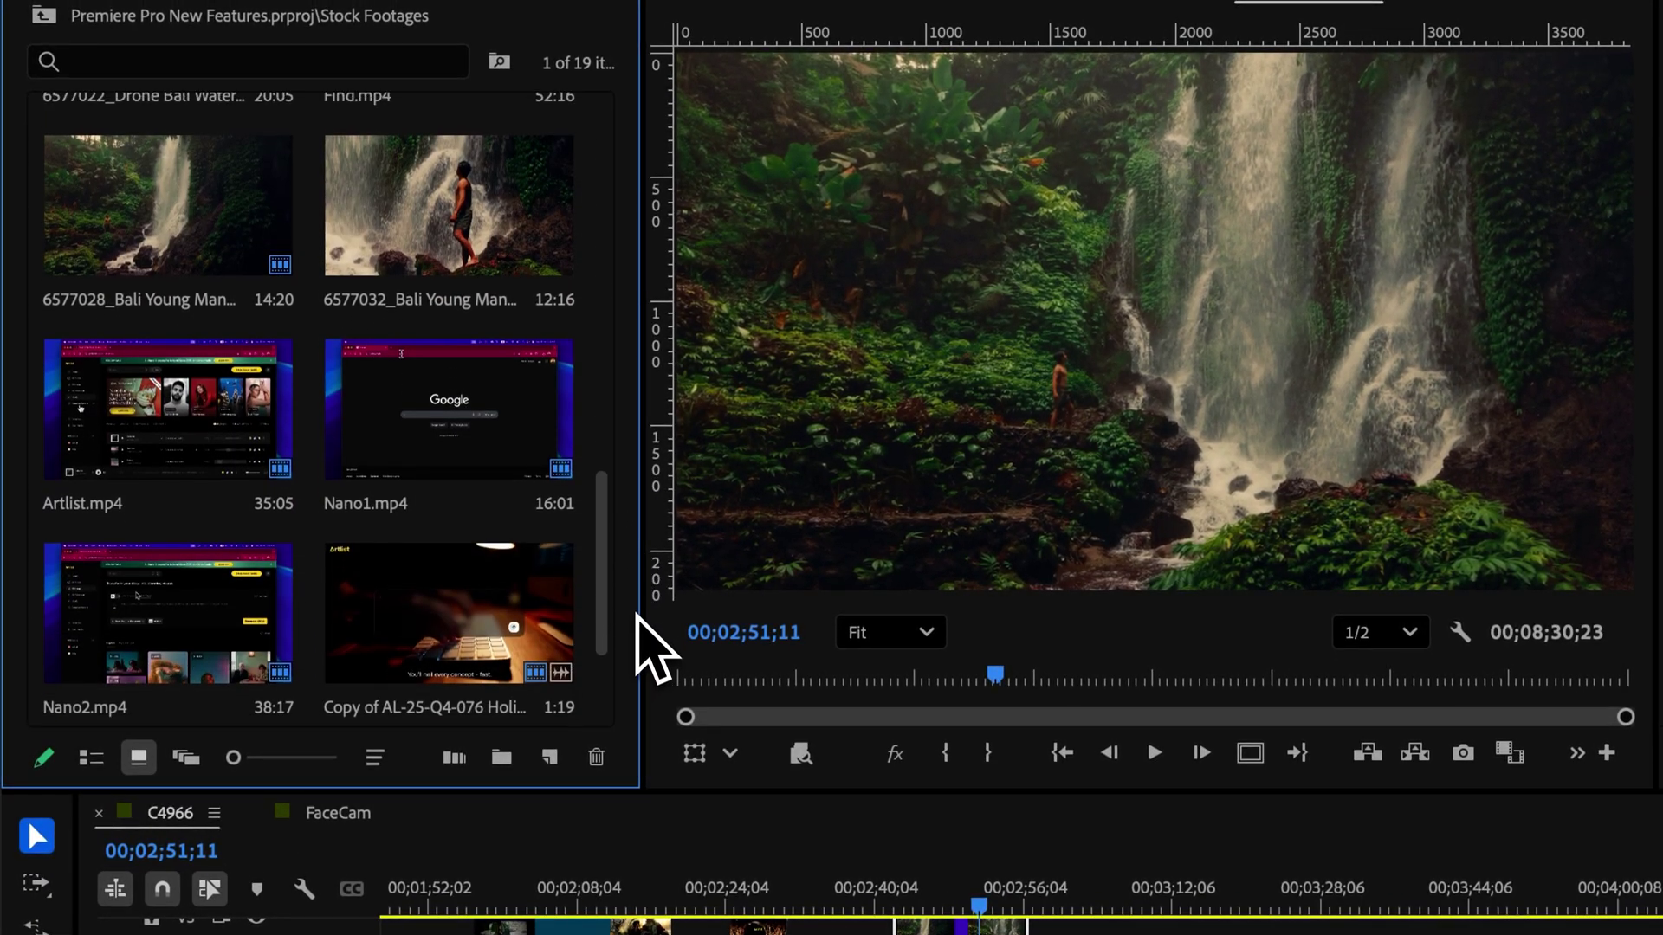
scroll(649, 607, "up", 6)
scroll(655, 426, "up", 2)
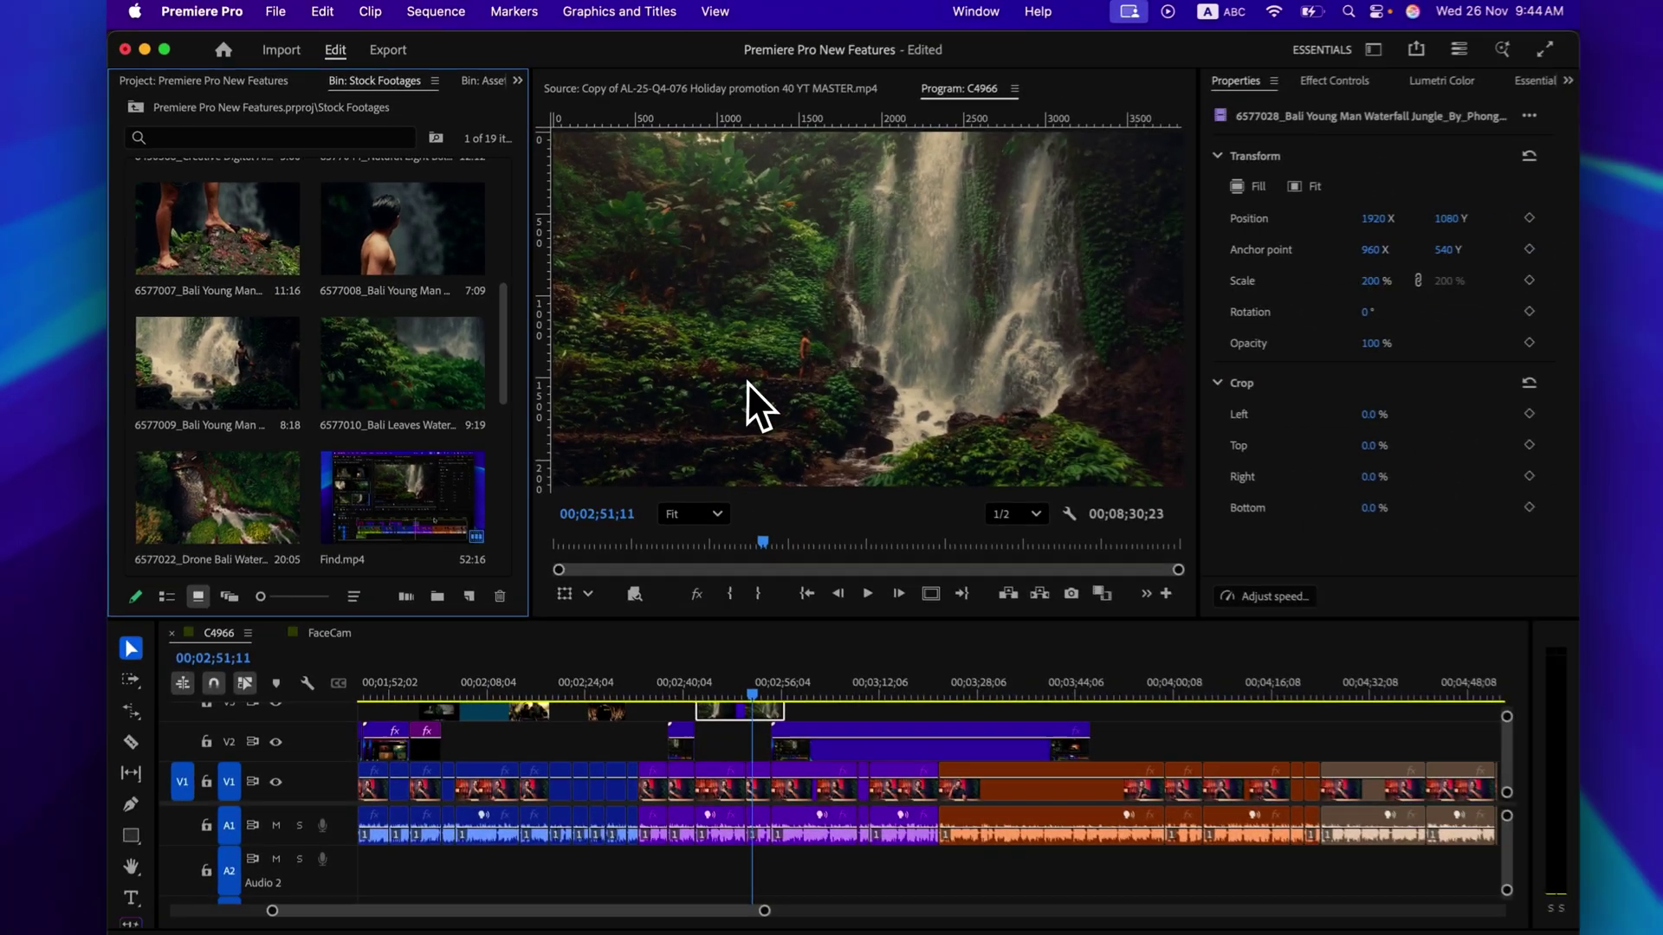
right_click(974, 431)
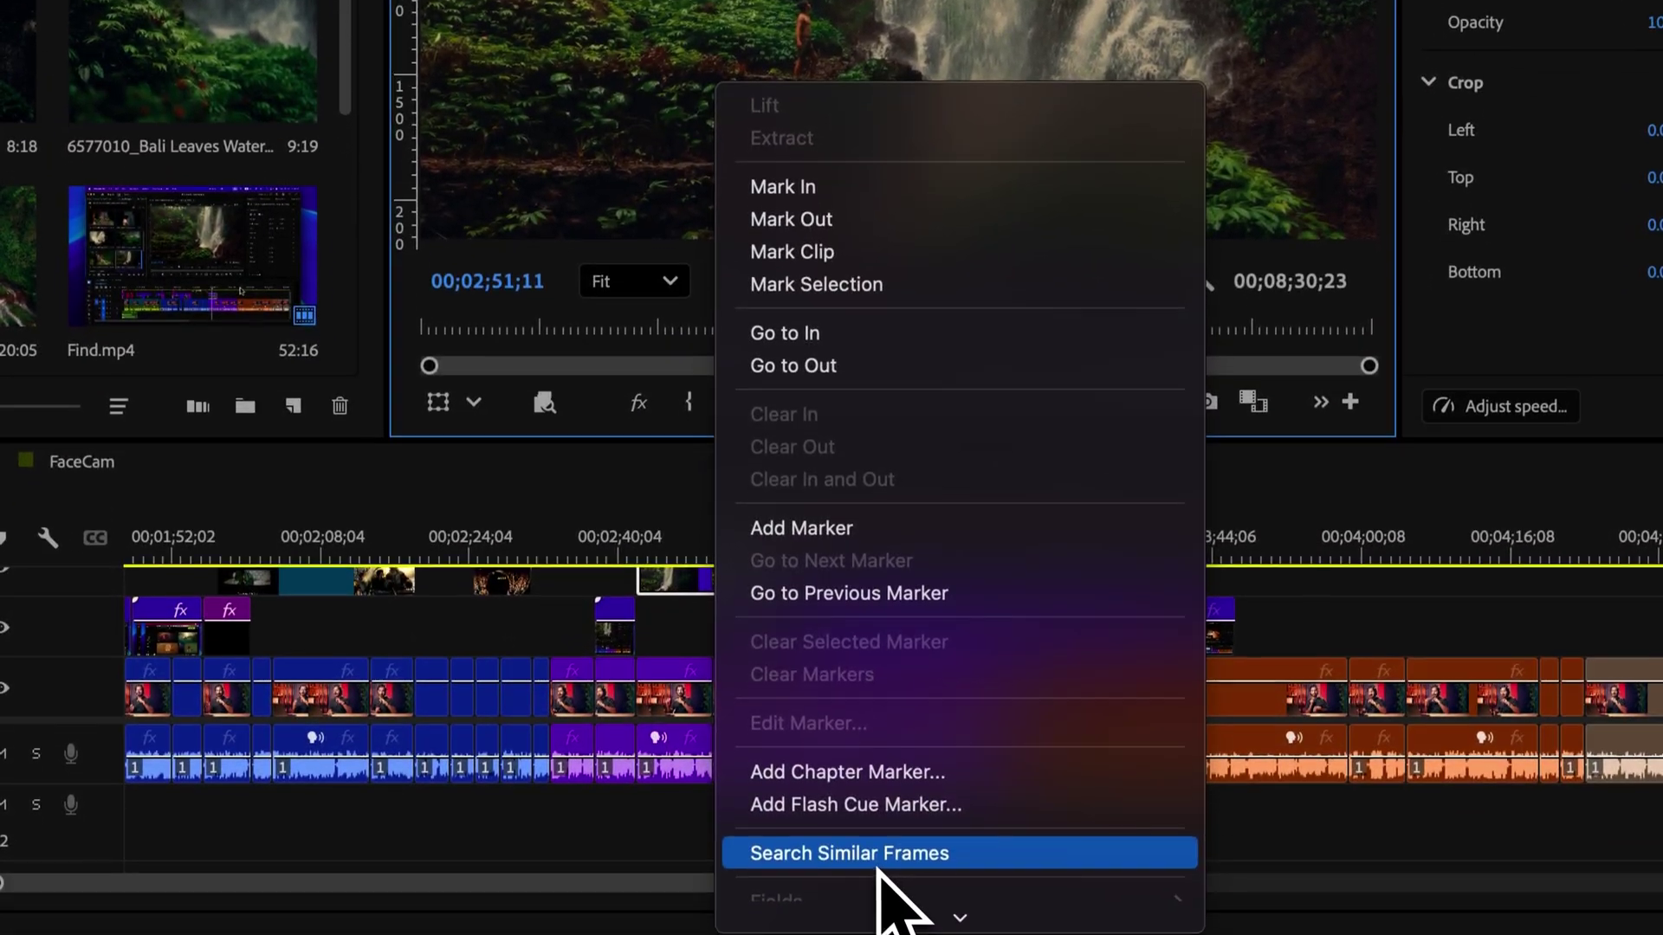
Search for frames similar to the current waterfall frame, with the result filter on Everything.
left_click(877, 853)
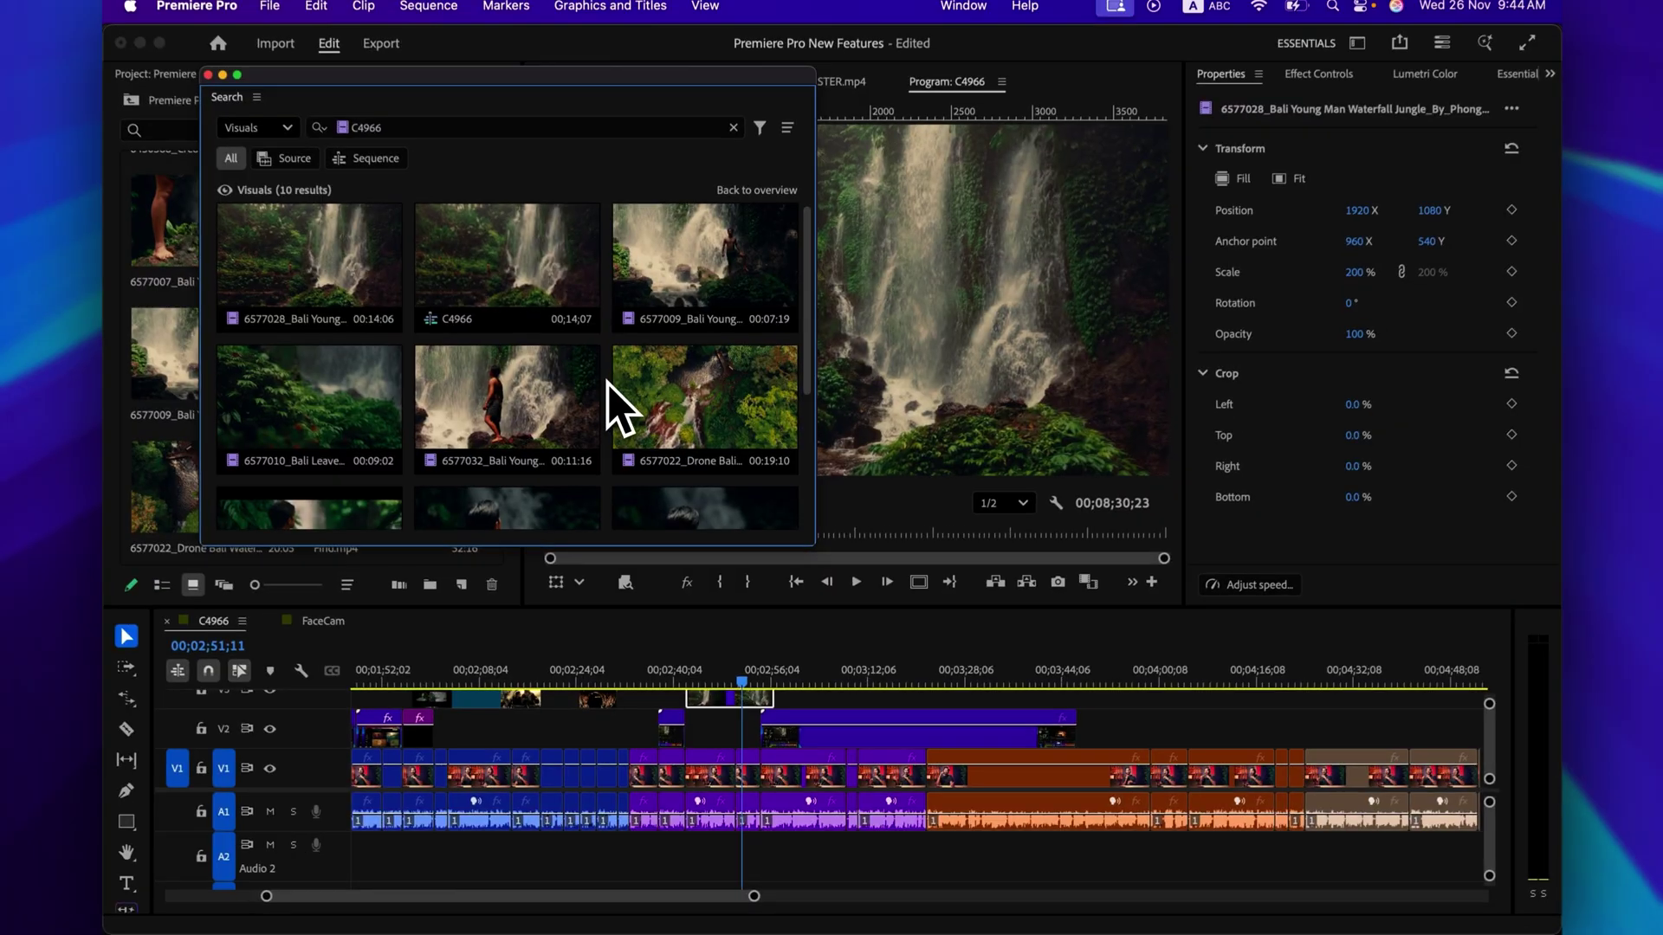
scroll(609, 385, "down", 3)
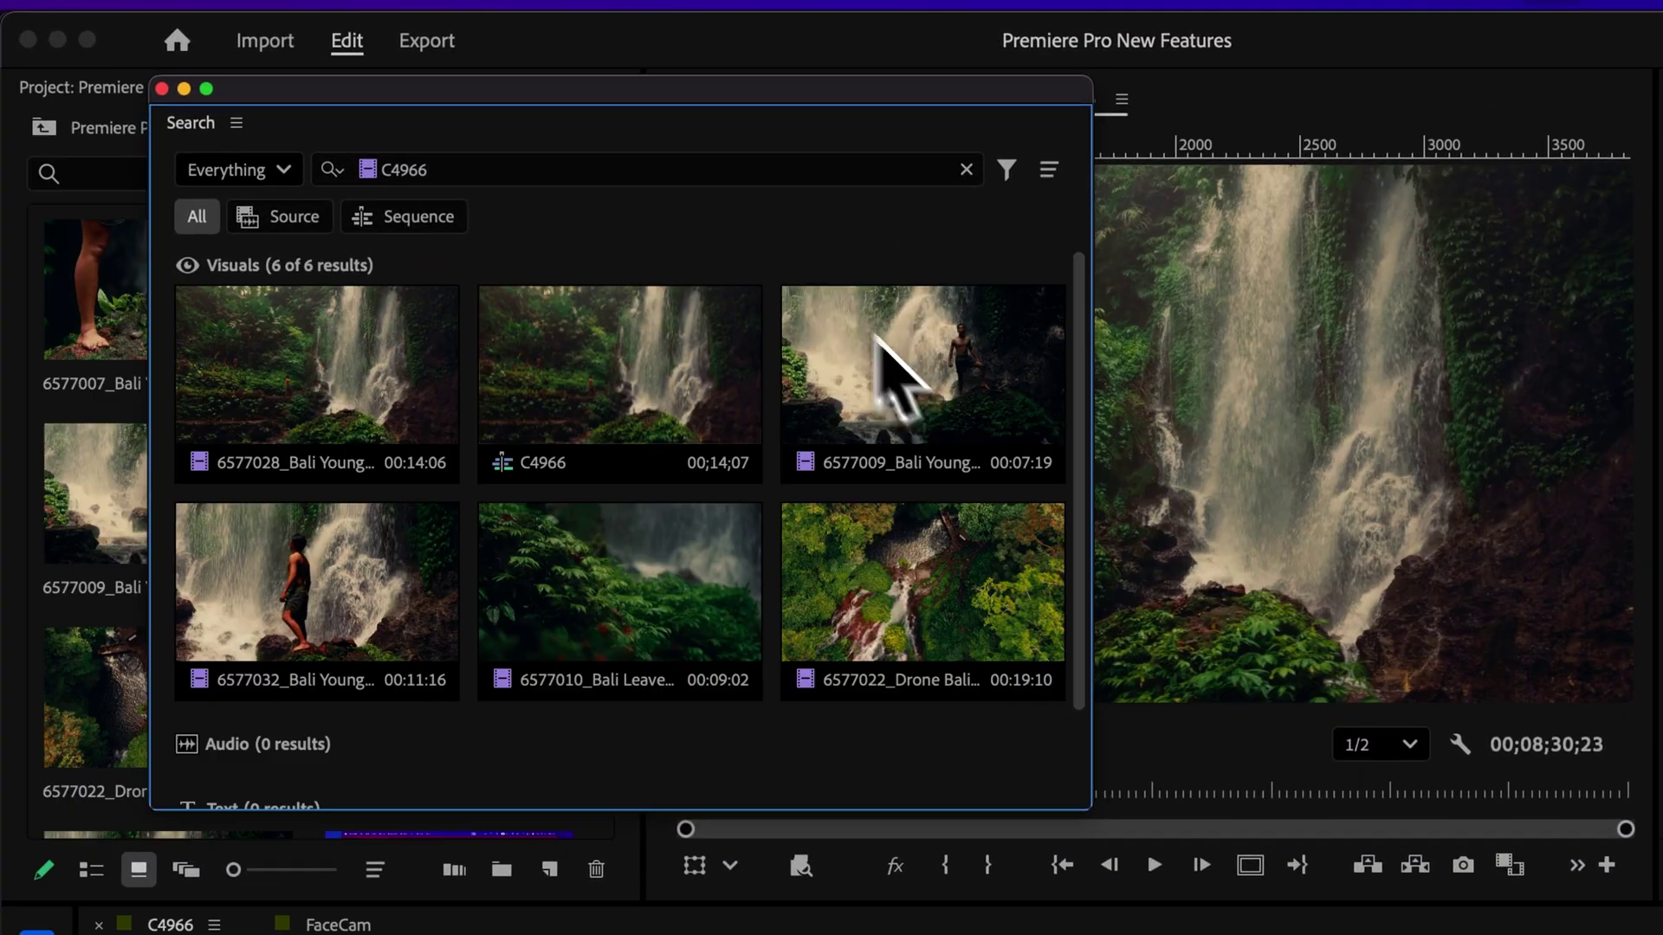
left_click(264, 215)
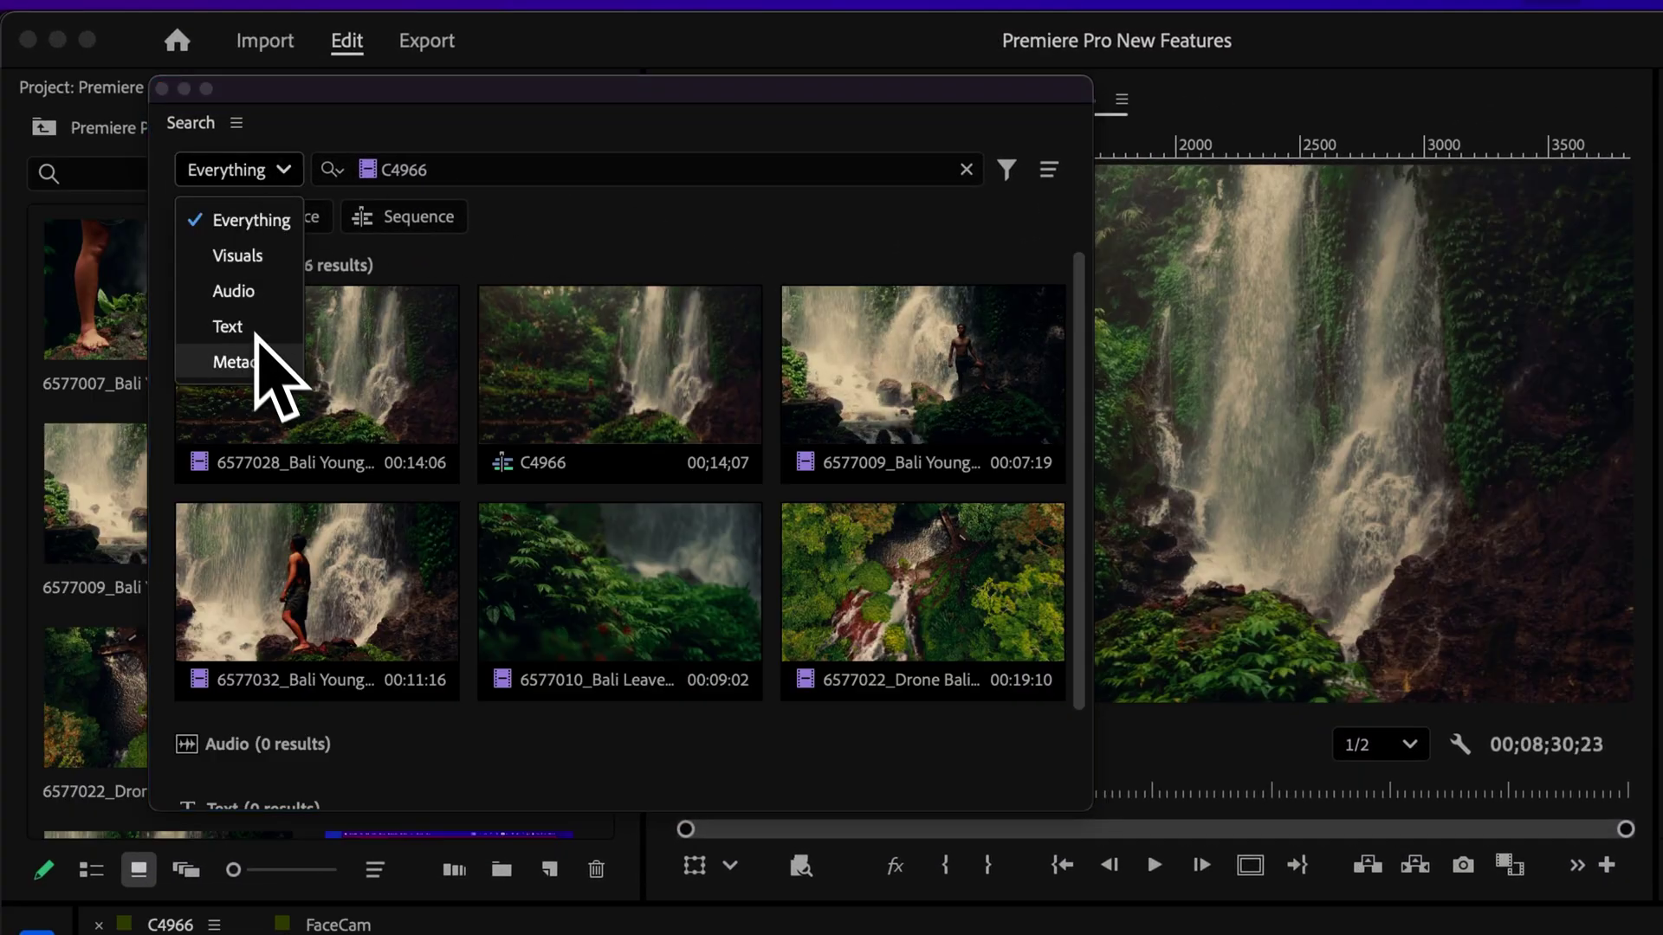
left_click(251, 221)
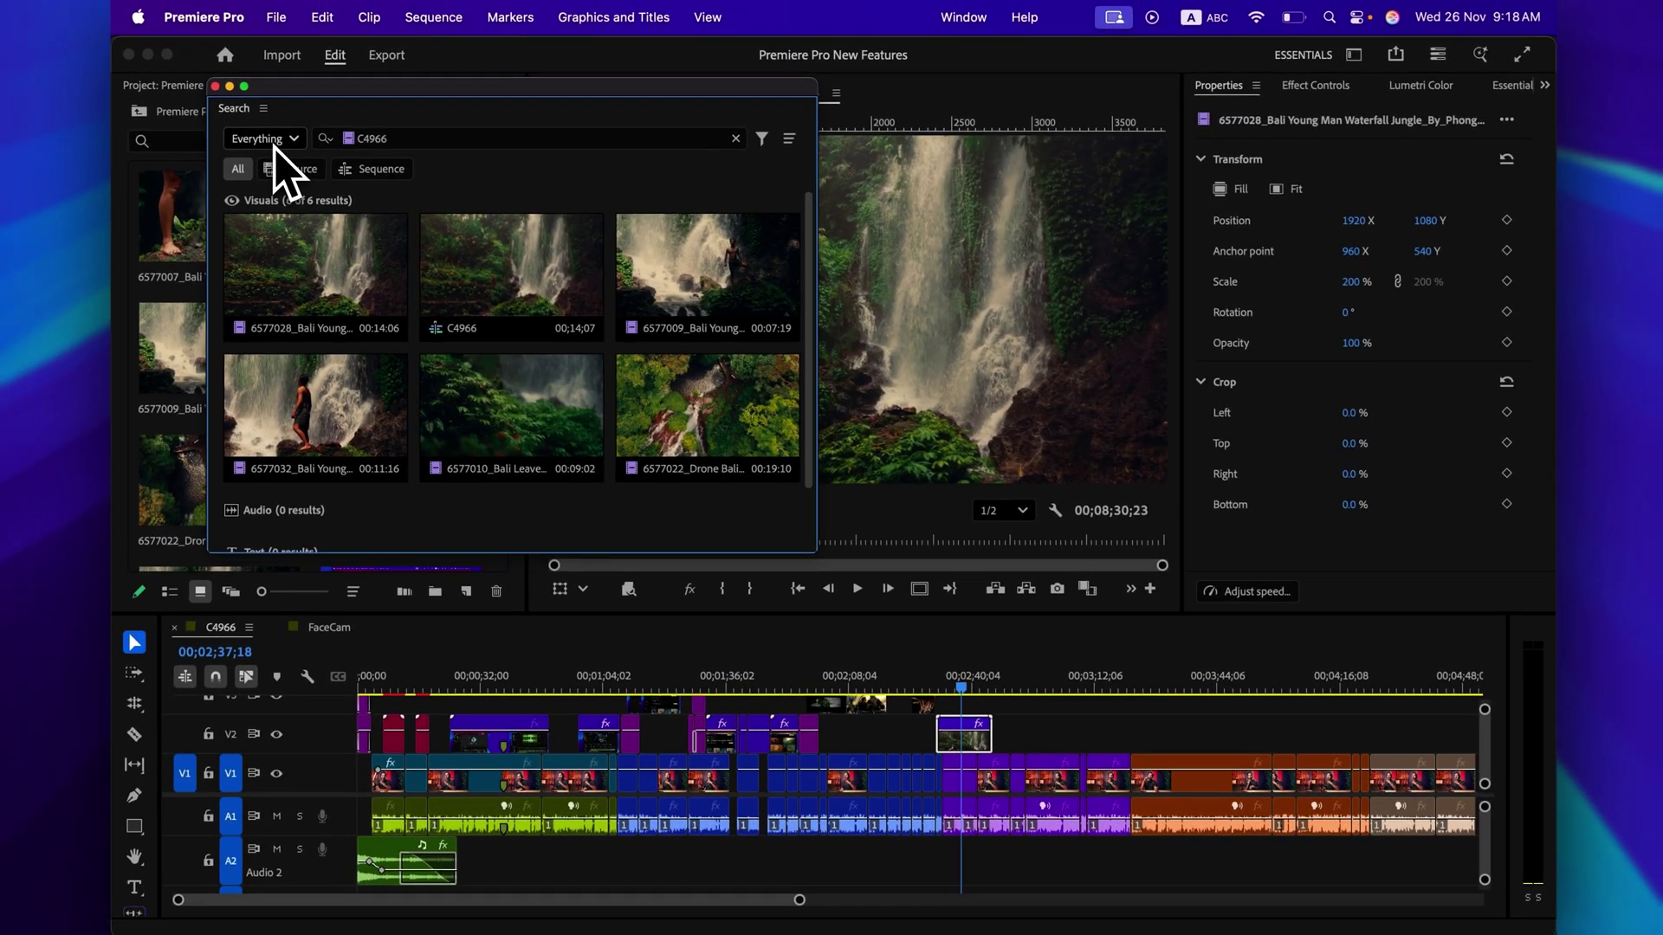
left_click(216, 86)
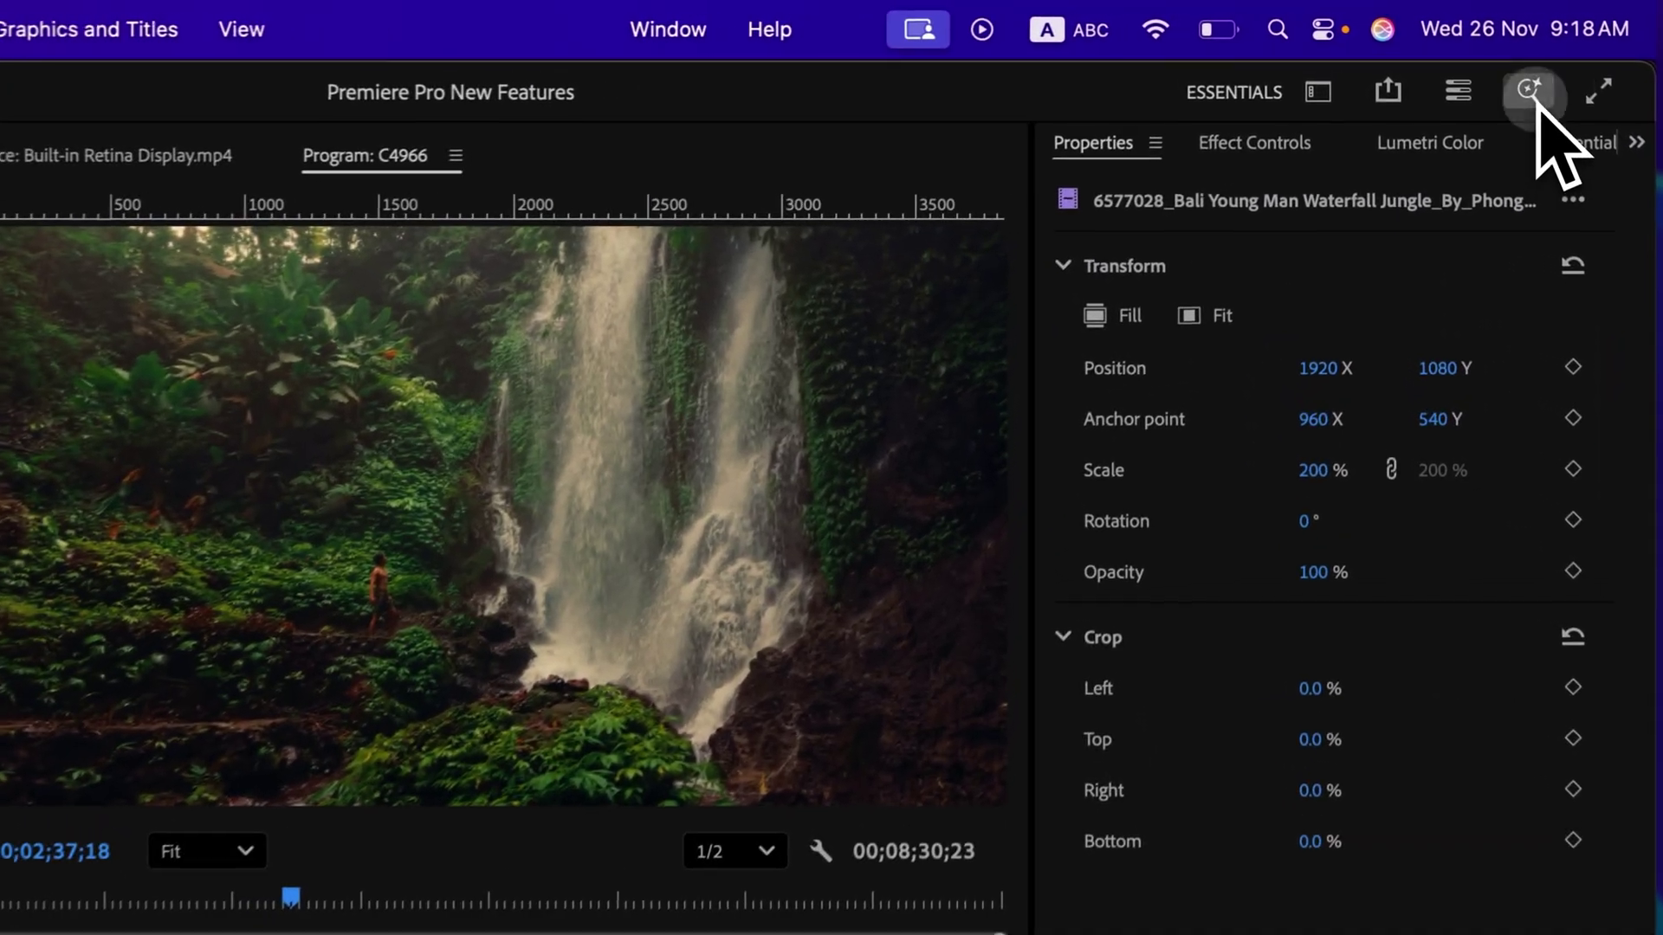
left_click(1475, 55)
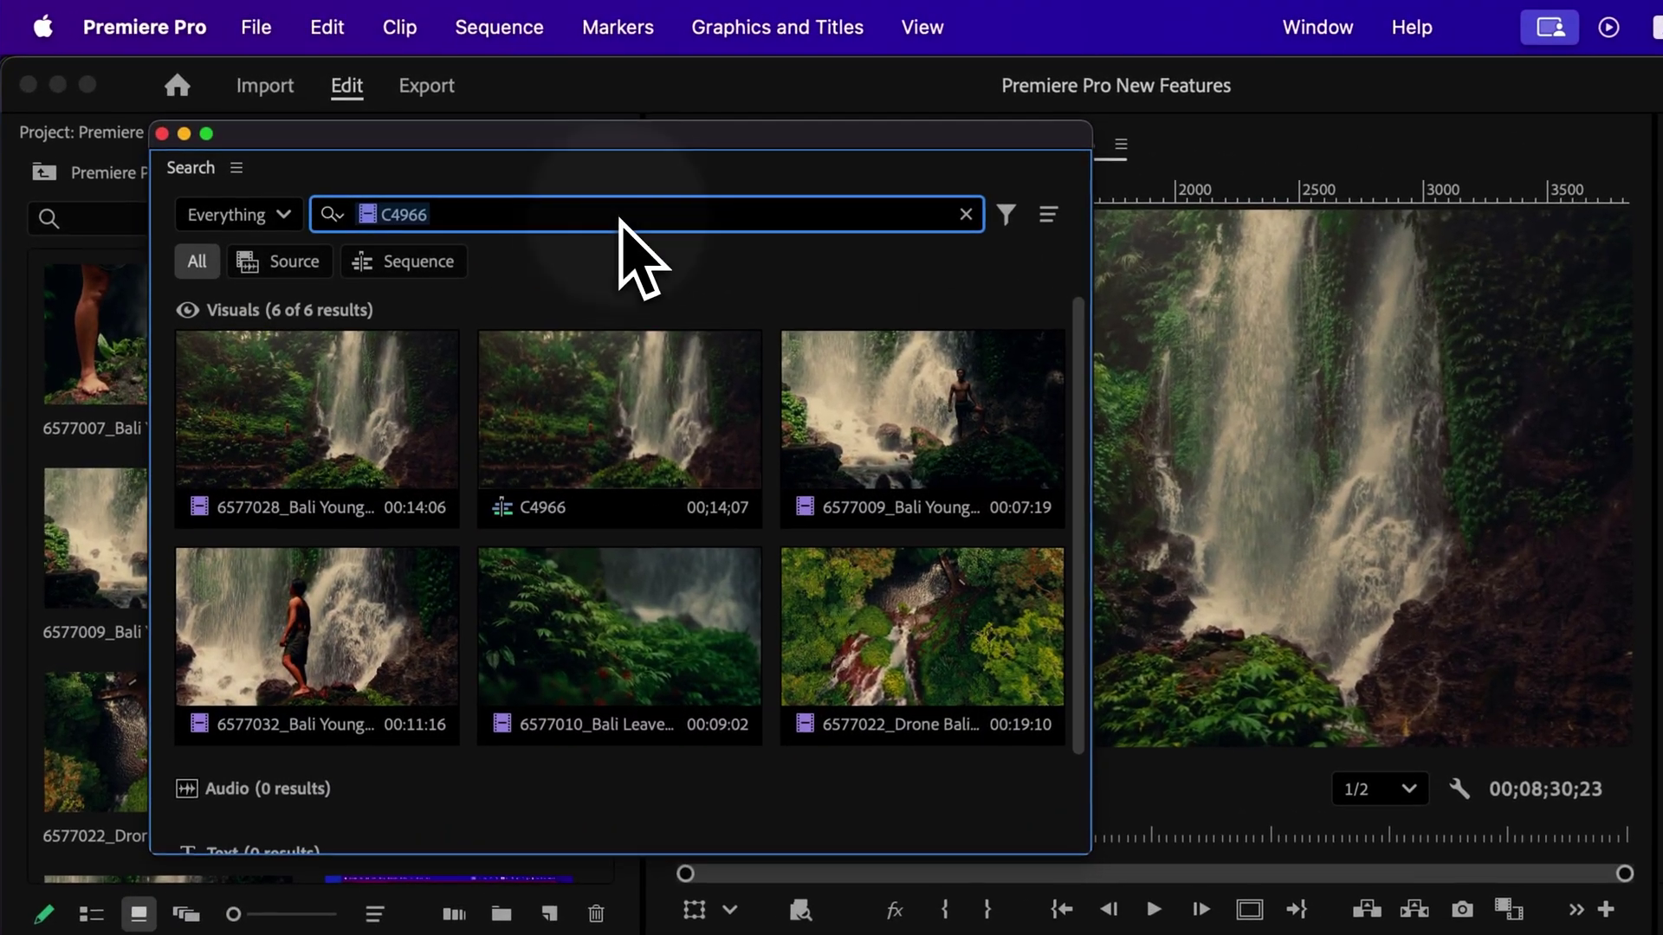
Clear the similar-frames query and scroll through the 'keyboard' search results.
left_click(966, 215)
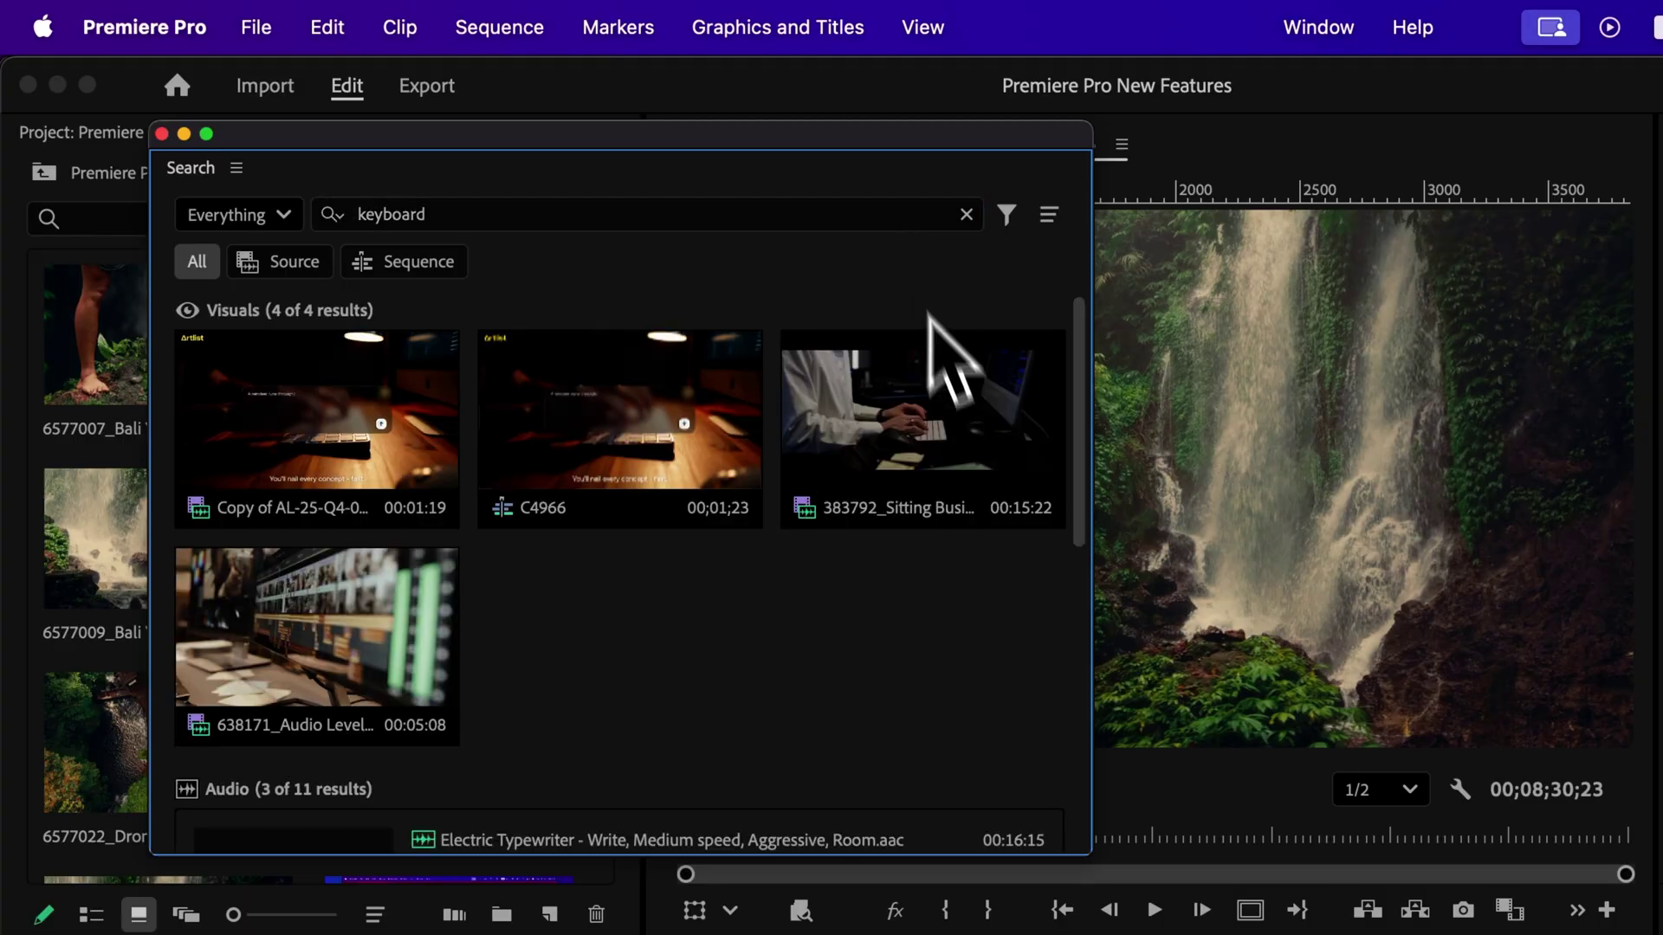
scroll(965, 433, "down", 10)
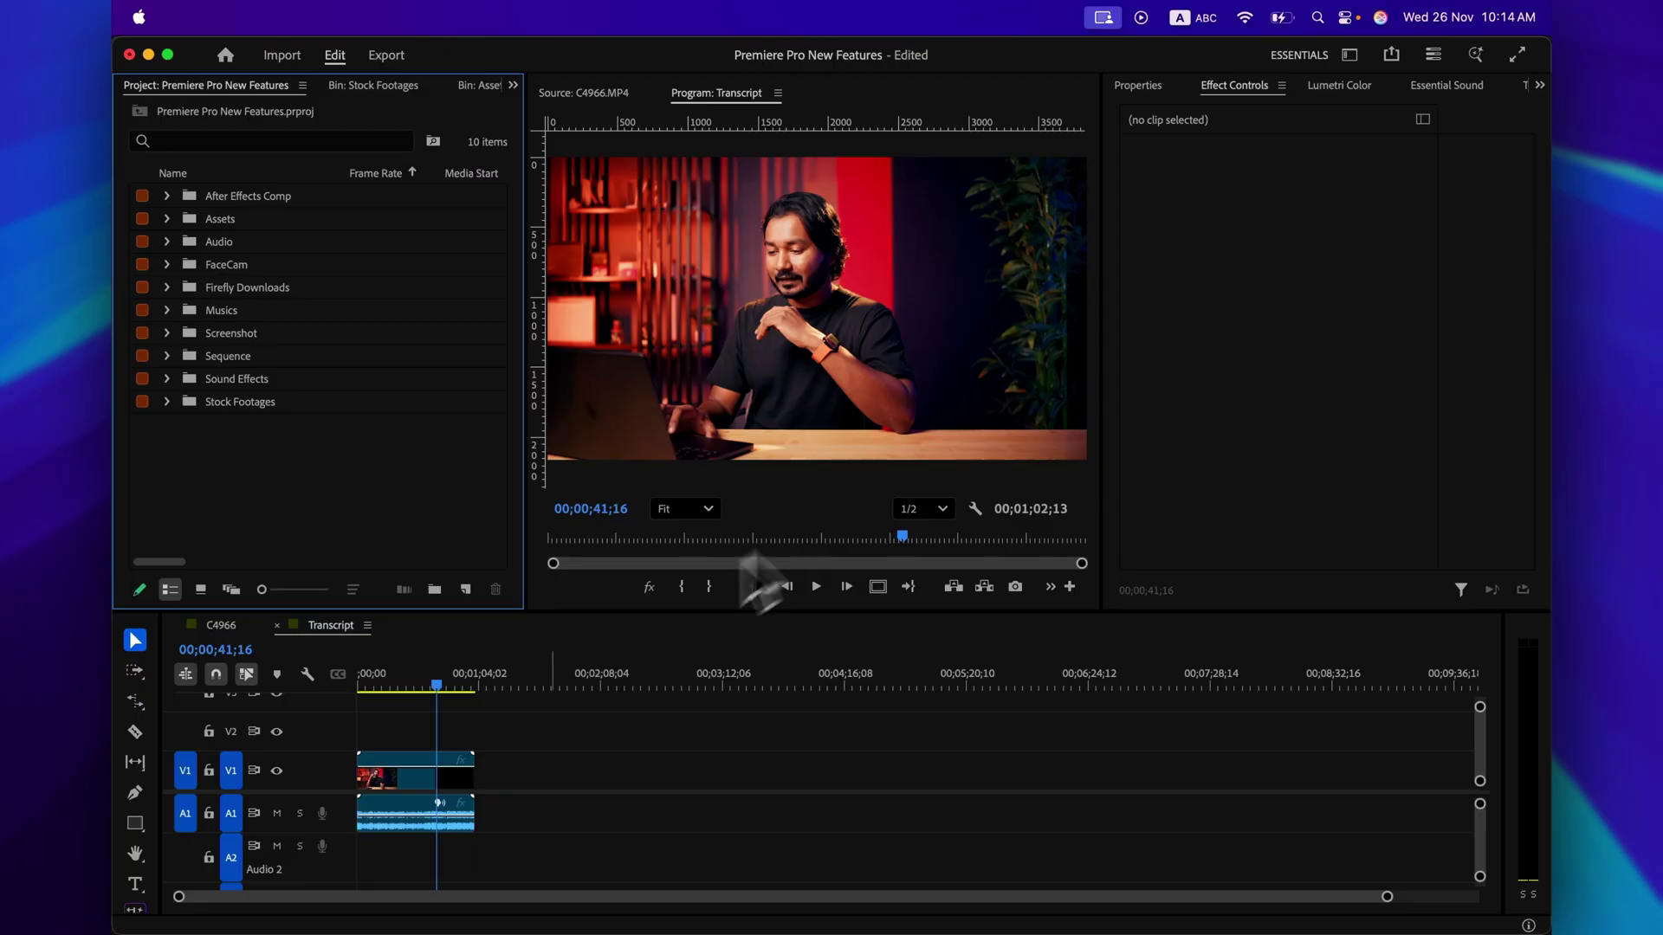
Select the Transcript.mp4 clip and transcribe it in the Text panel's Transcript tab.
left_click(428, 766)
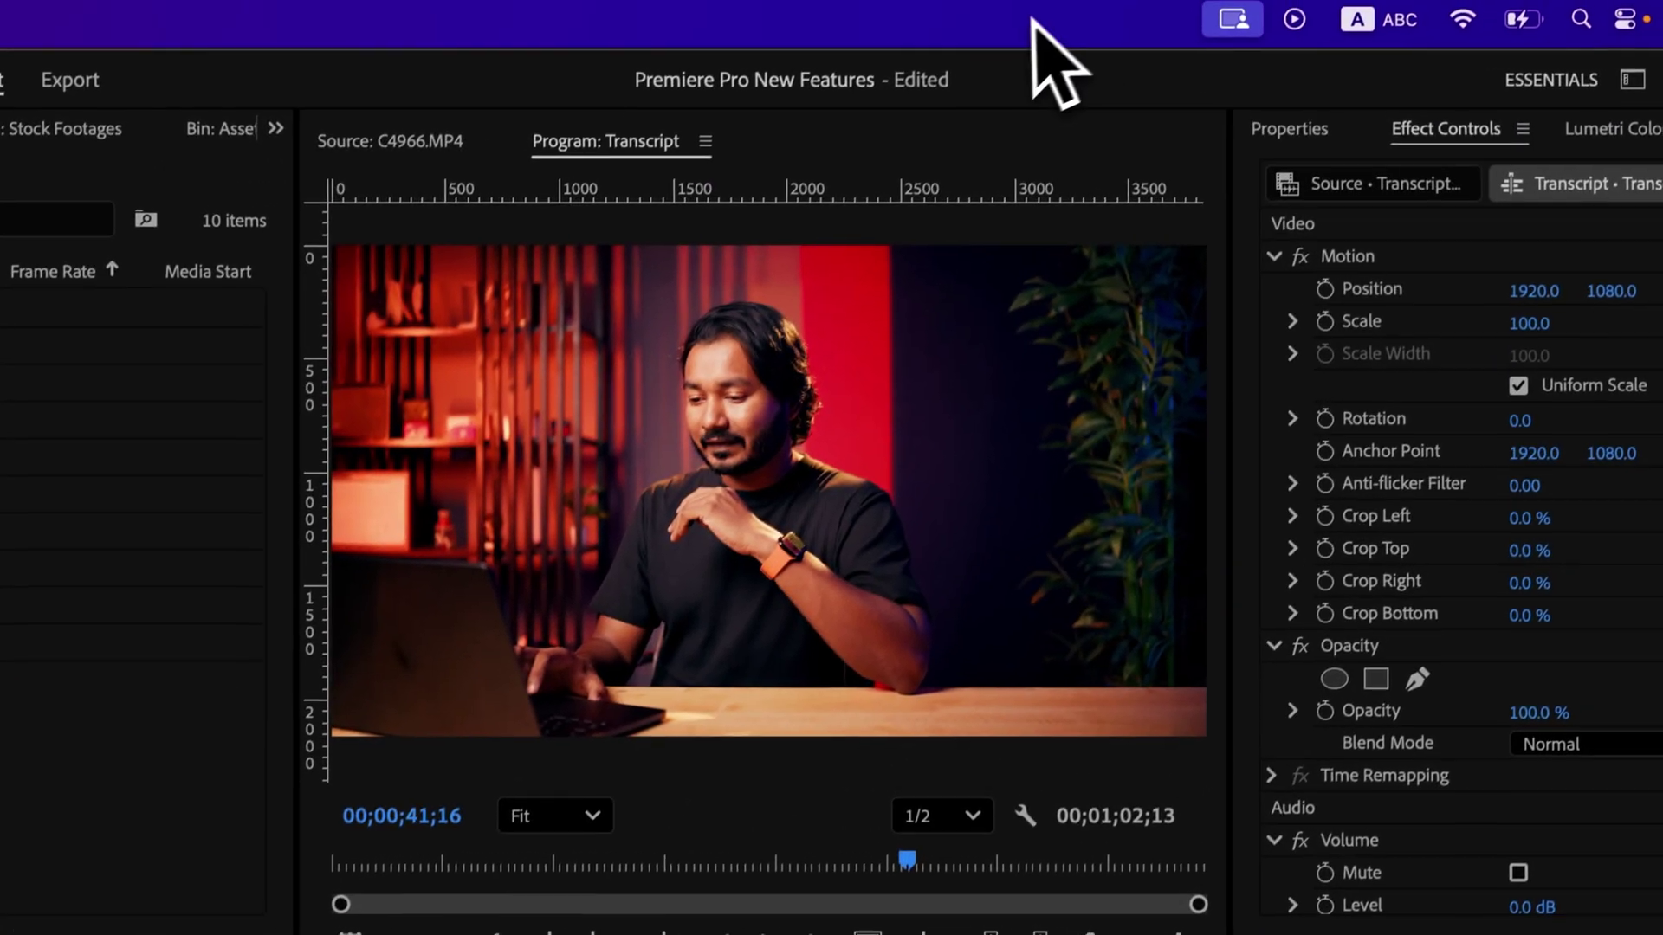
left_click(1035, 21)
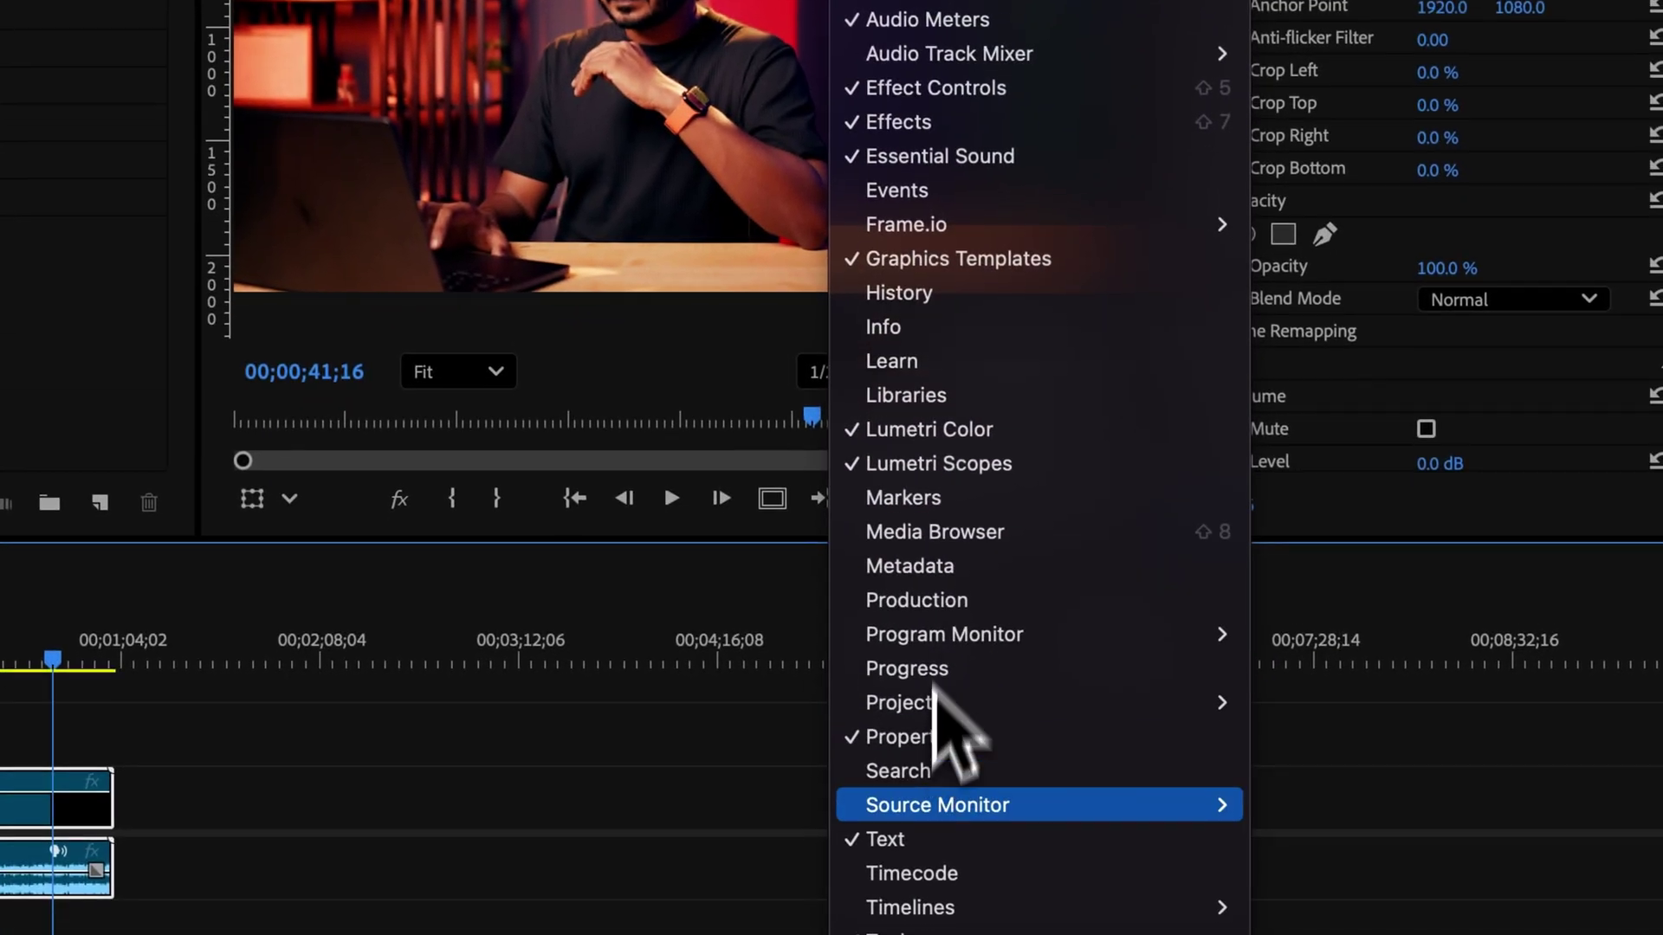
left_click(918, 833)
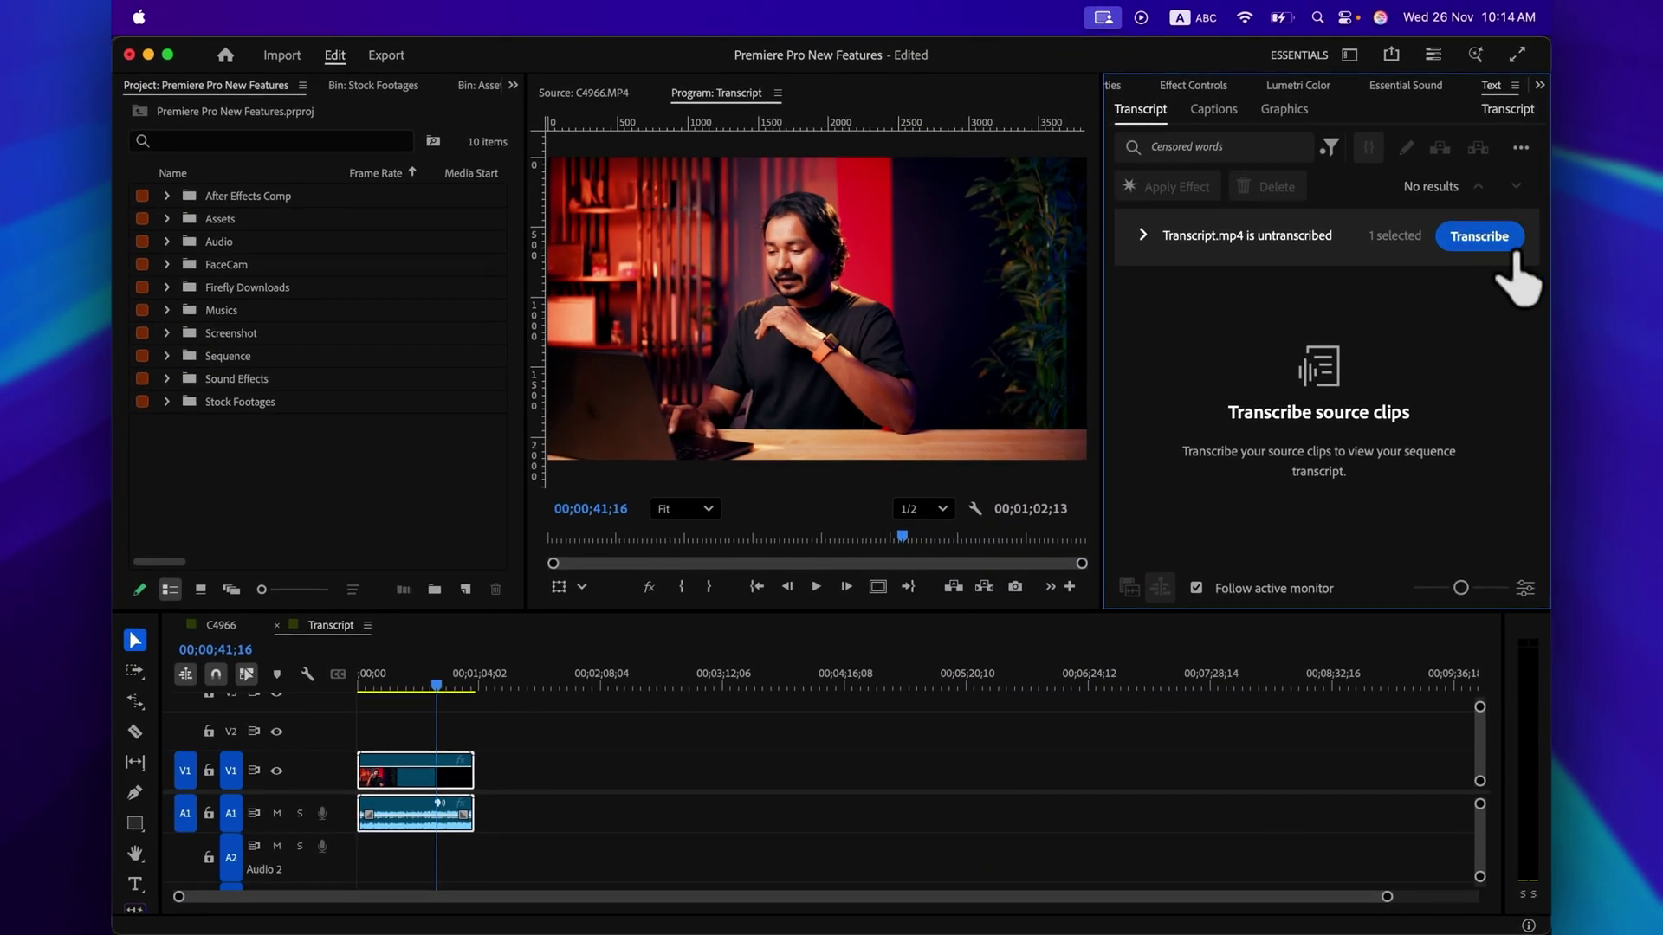
left_click(1505, 245)
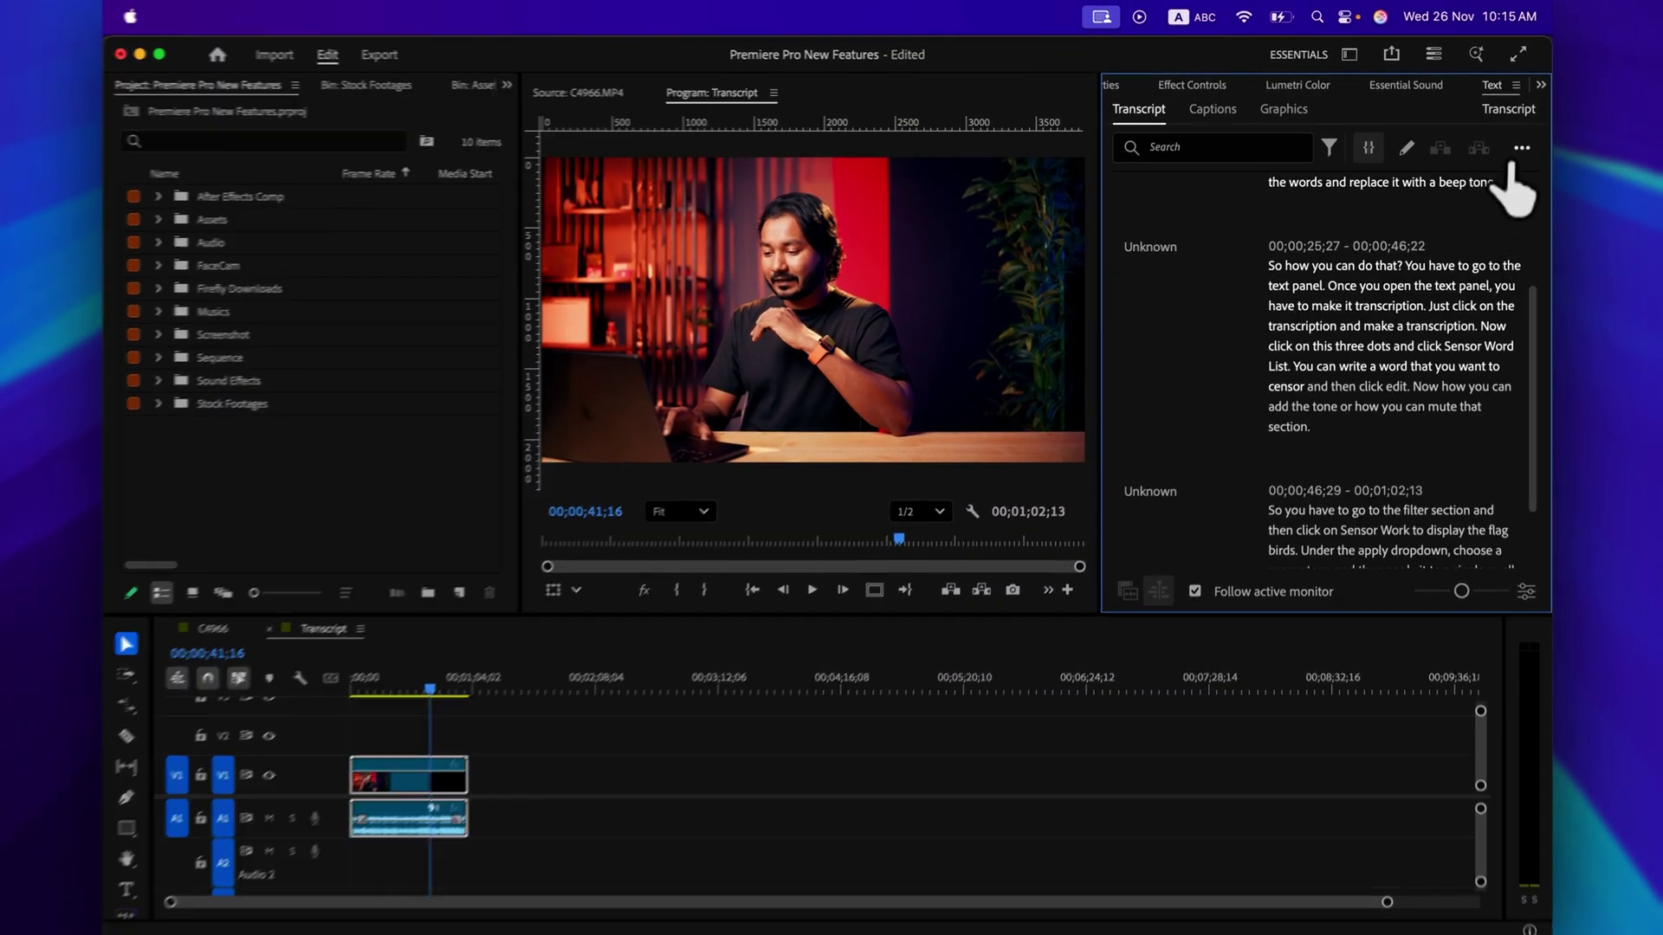
left_click(1521, 148)
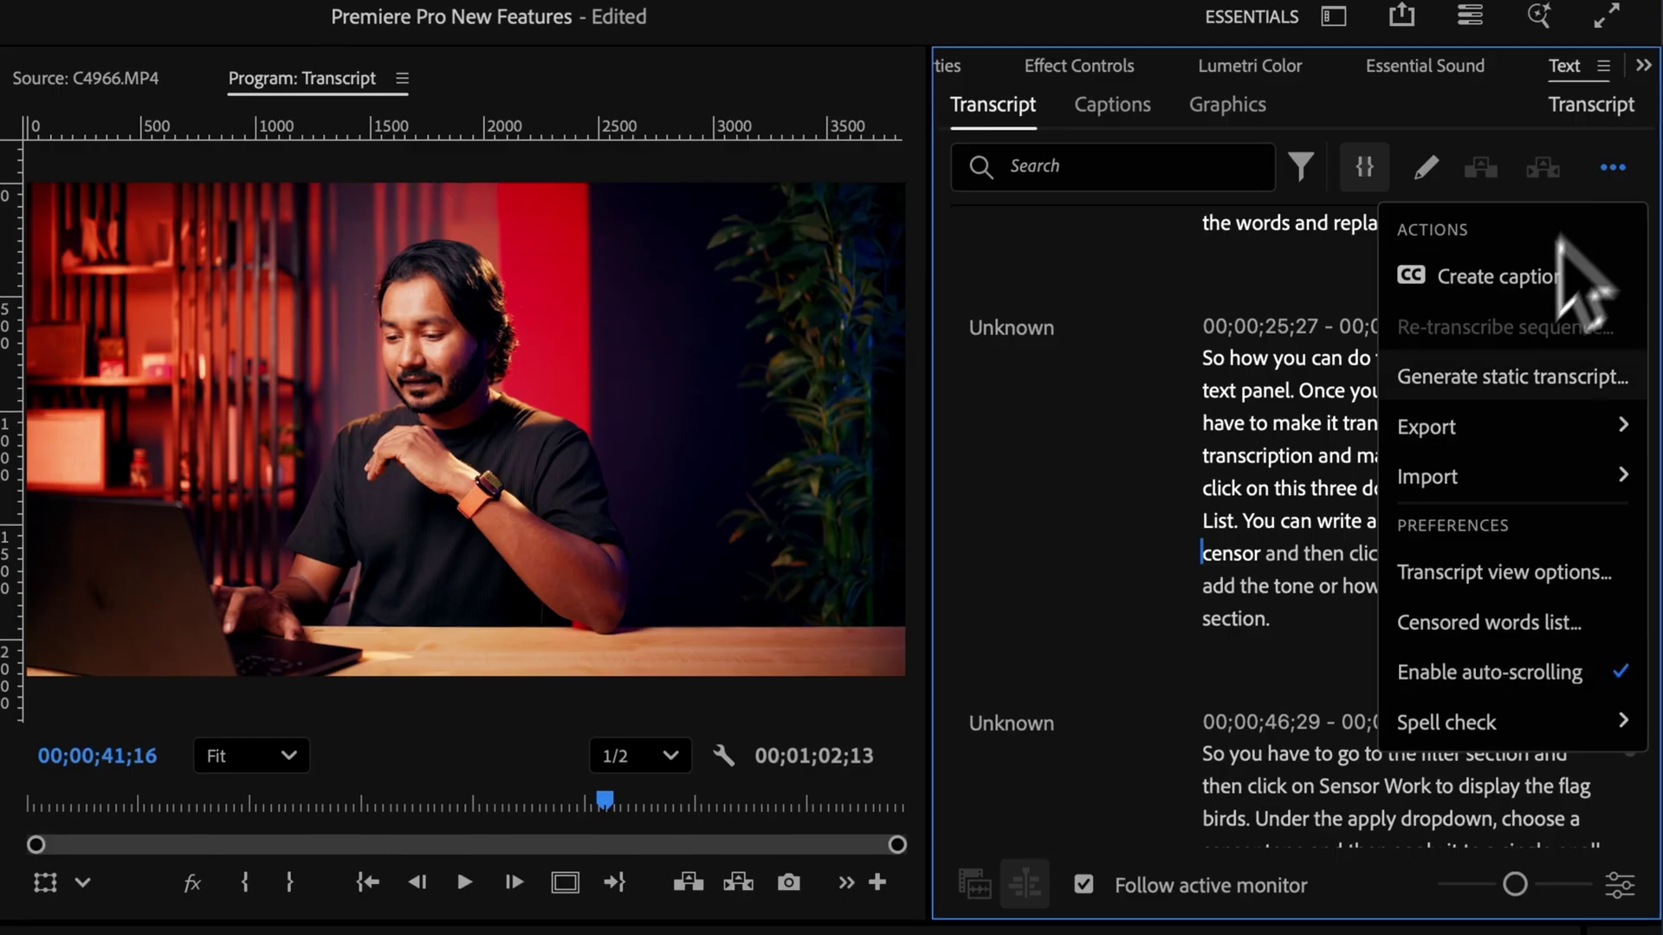
Enter 'Beep' as the first word in the Censored words list and save the list.
left_click(1443, 625)
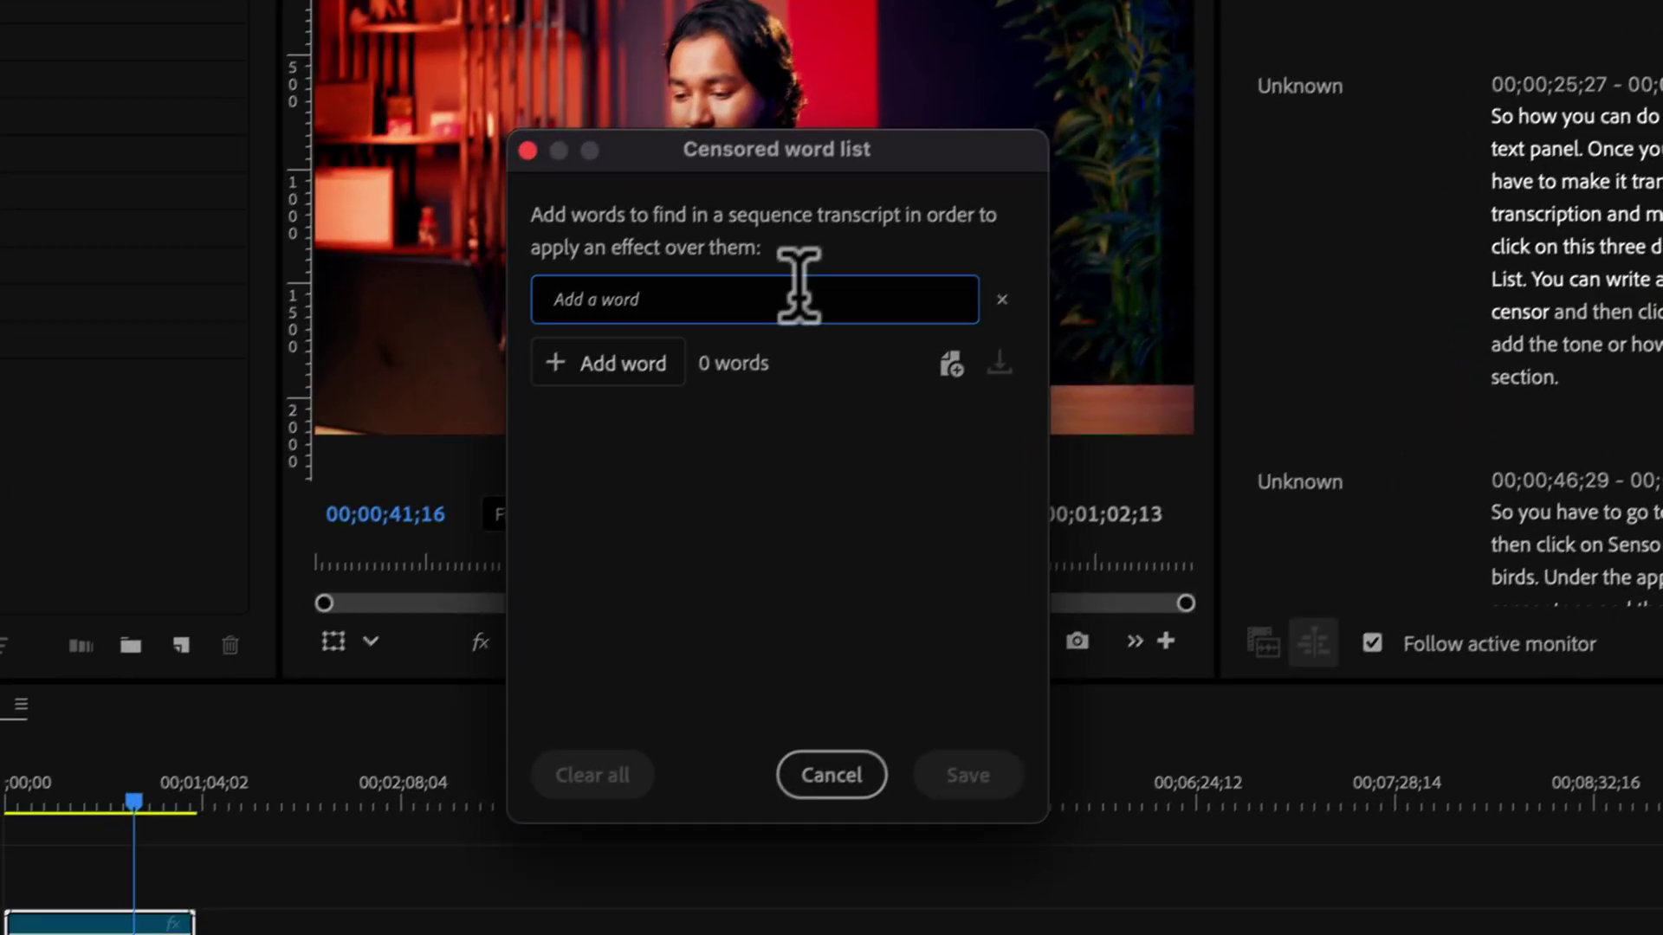
left_click(507, 530)
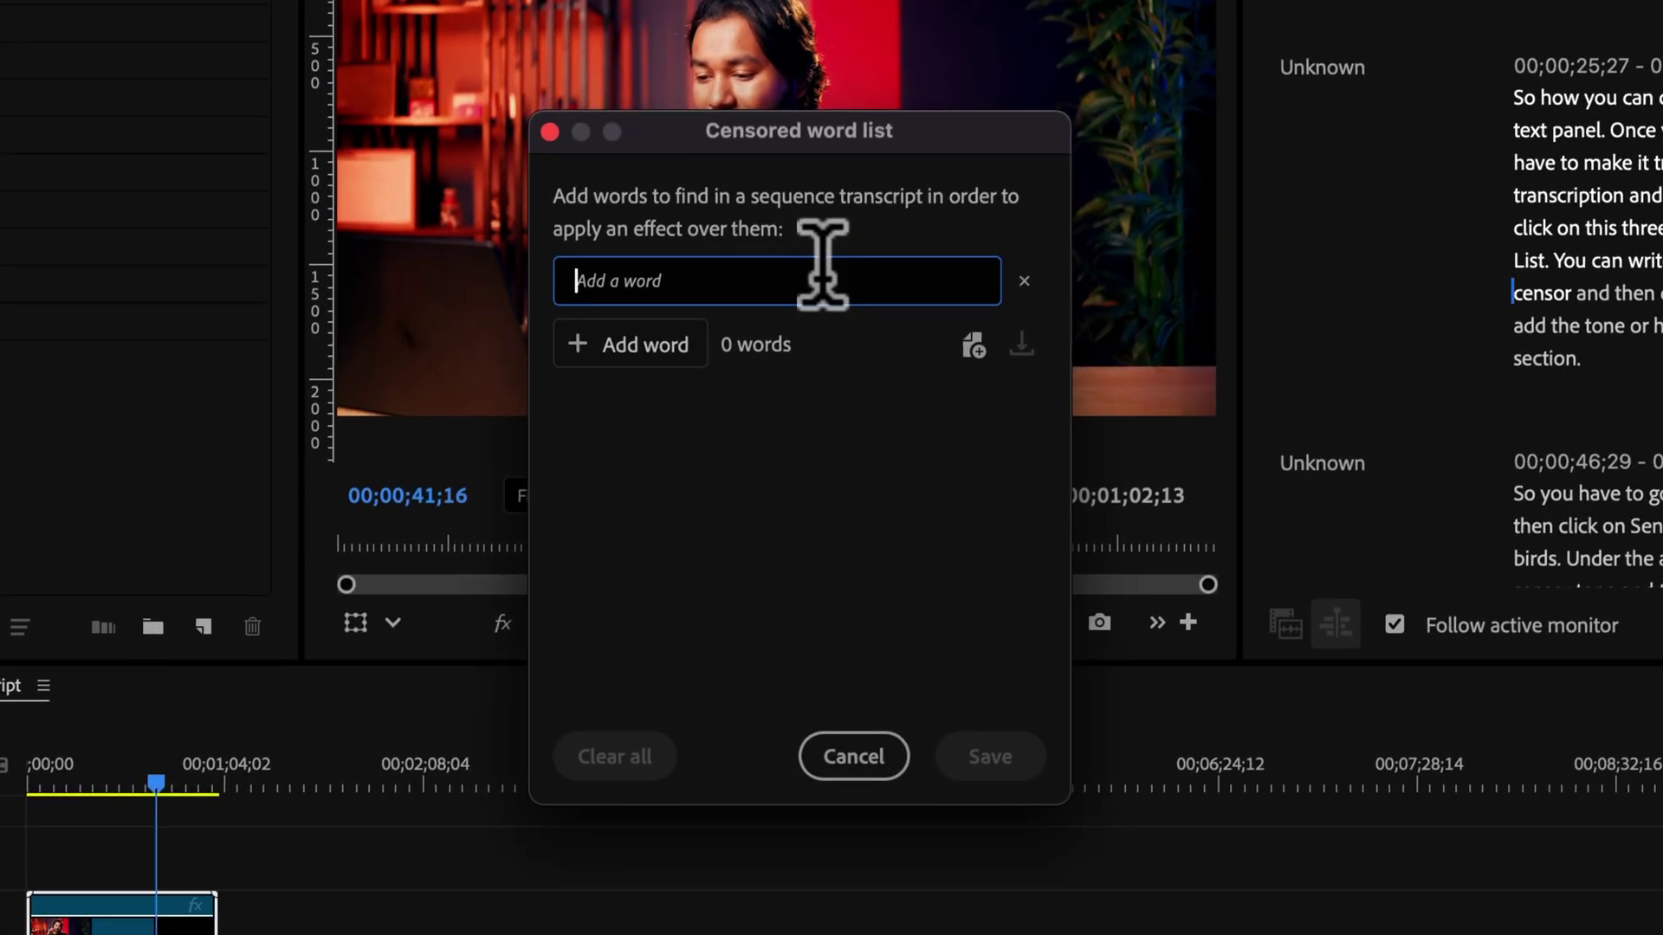
type("Be")
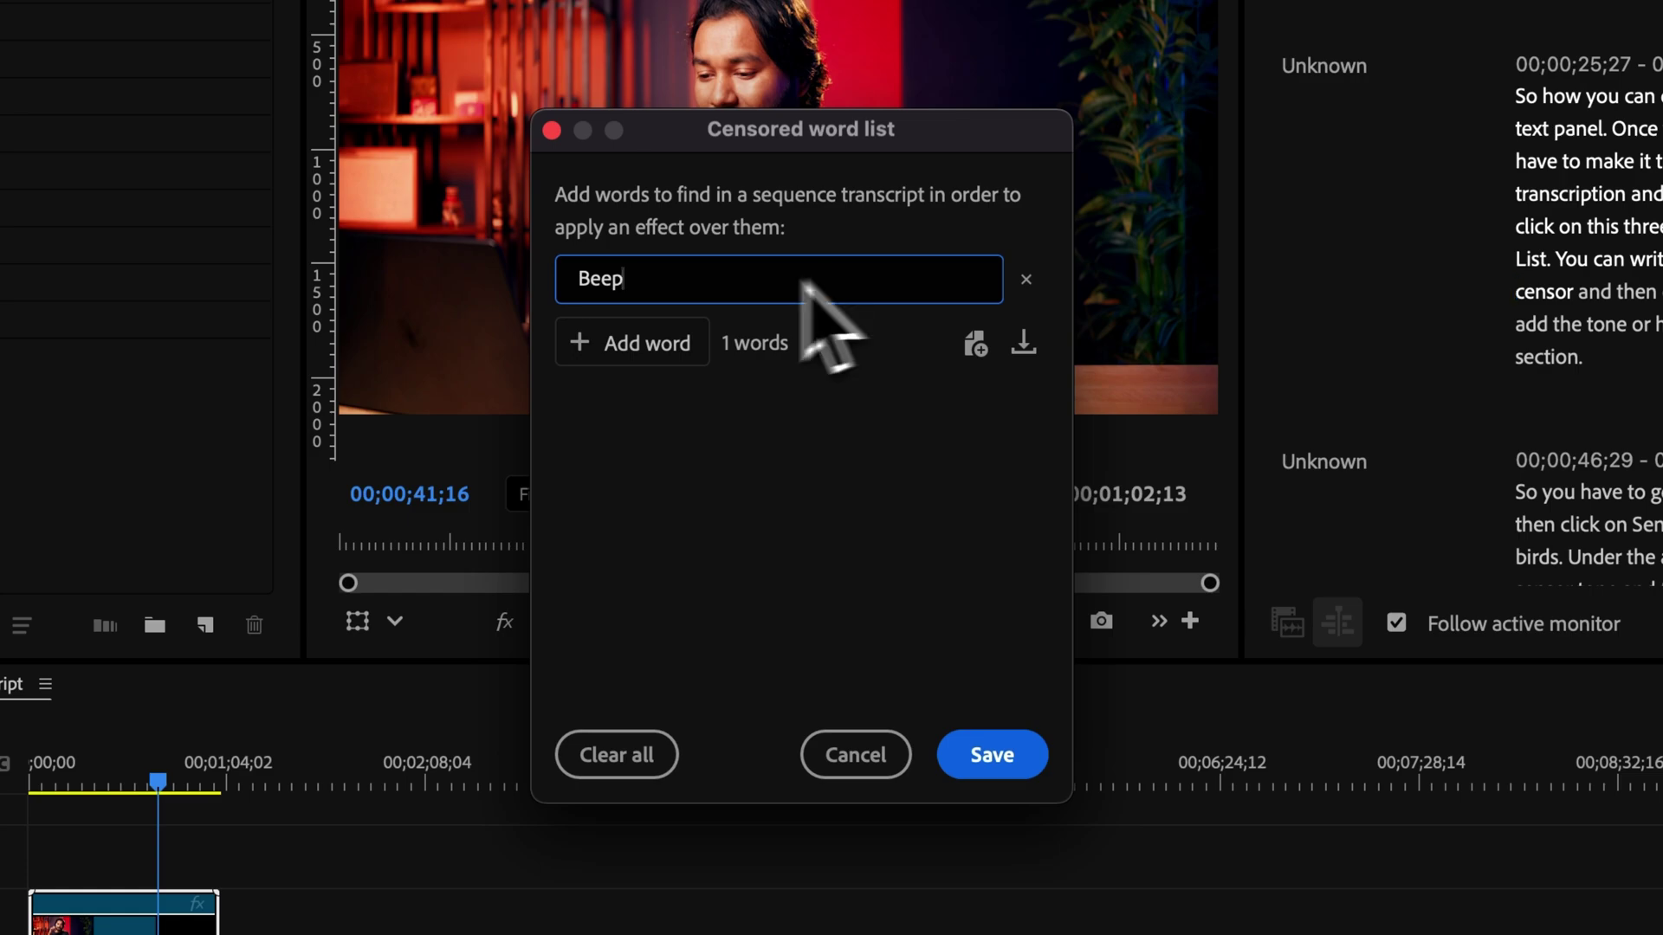
type("ep")
left_click(641, 344)
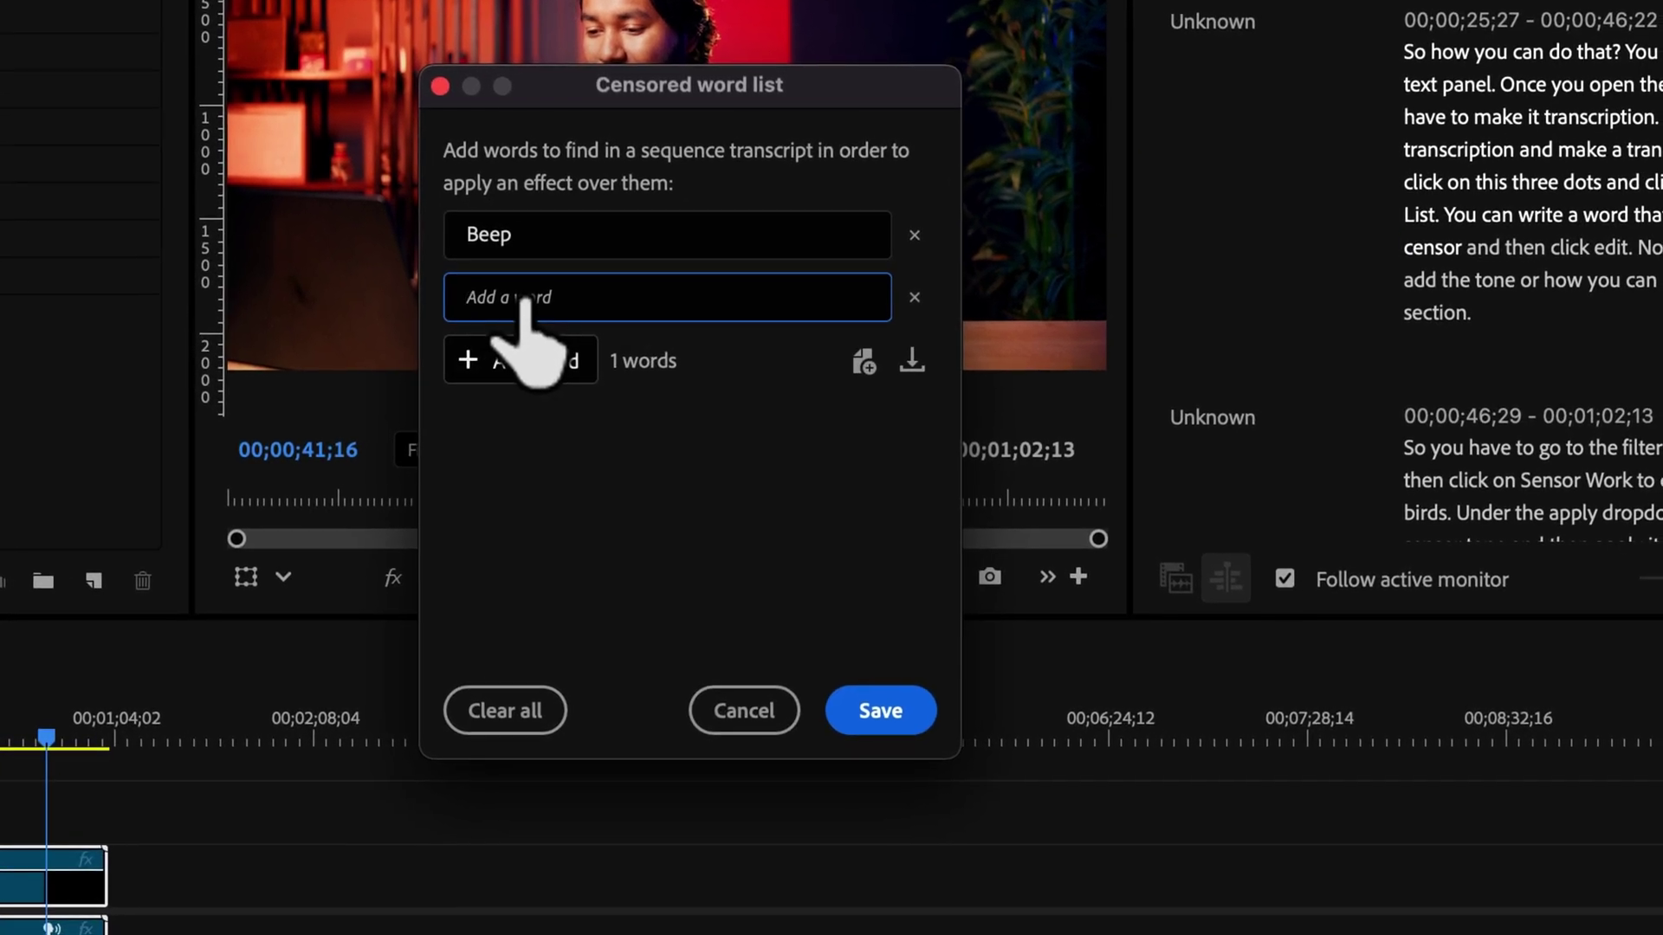
left_click(895, 717)
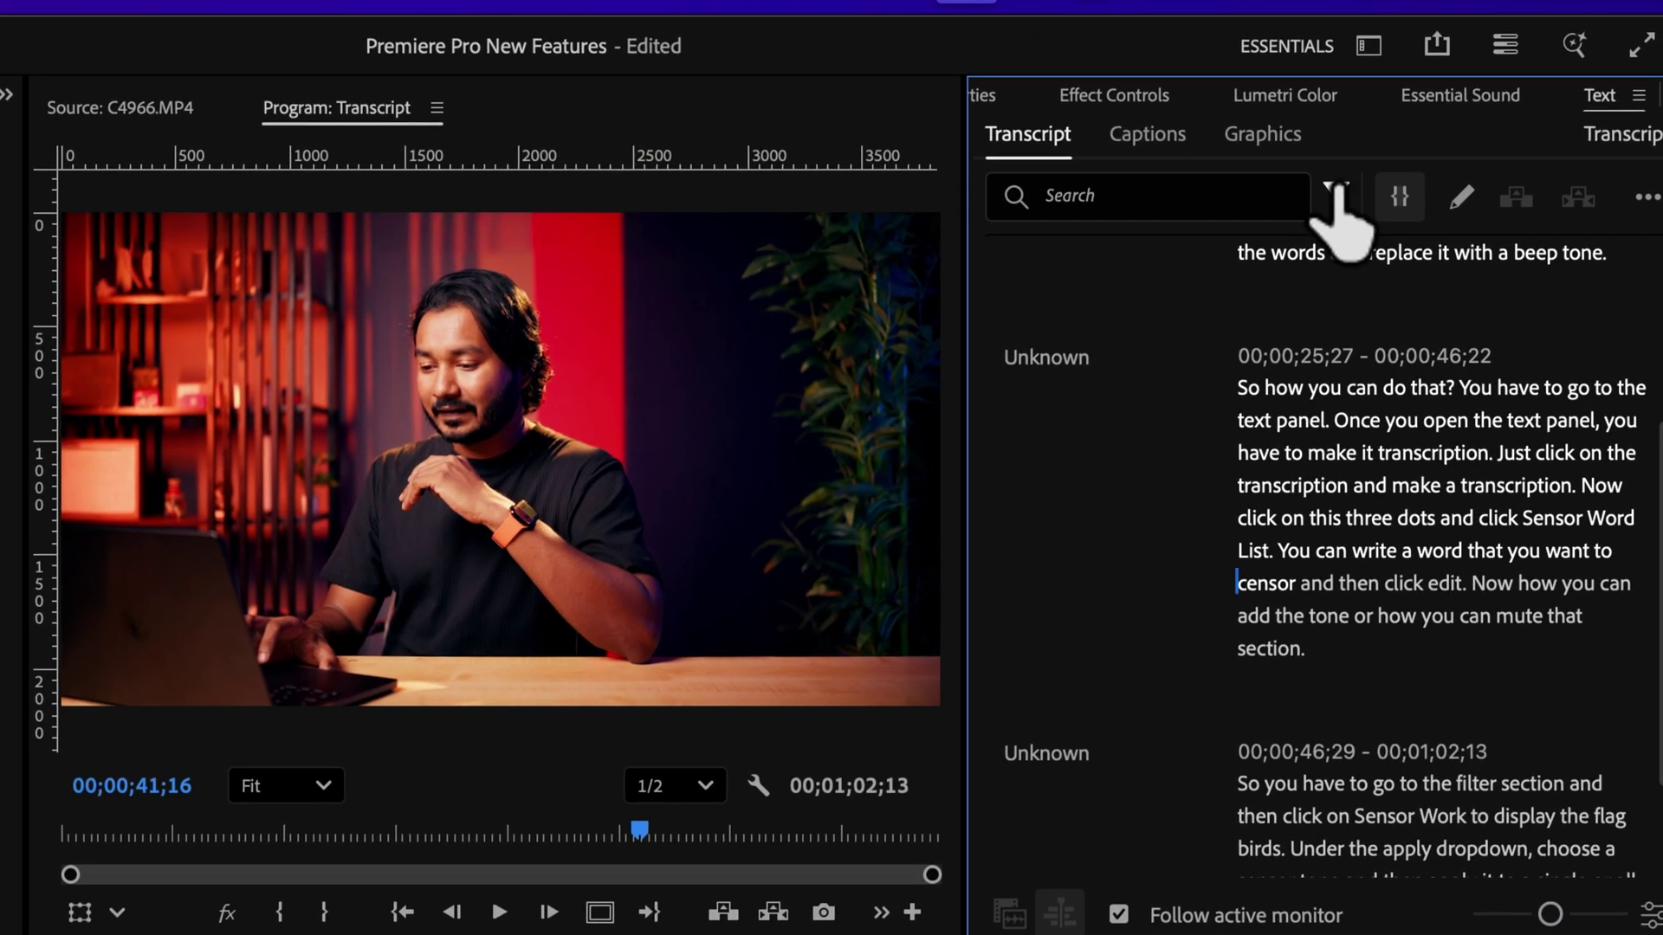
Filter the transcript to the 3 censored 'beep' matches and choose Bleep as the effect to apply.
left_click(1336, 192)
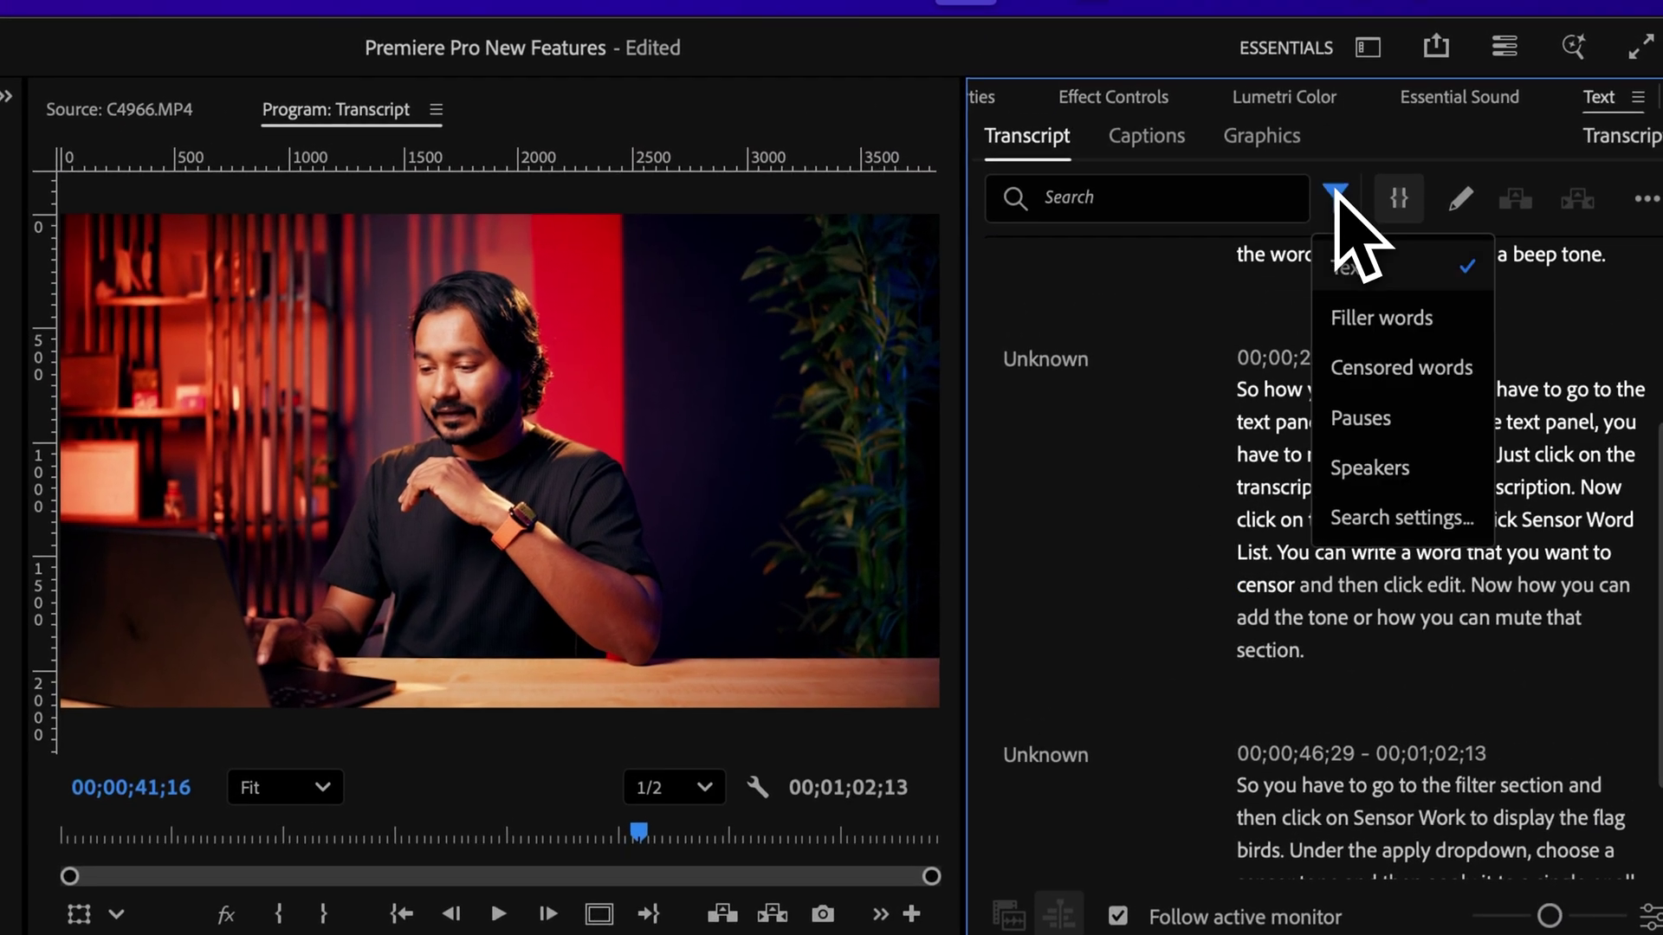
left_click(1427, 365)
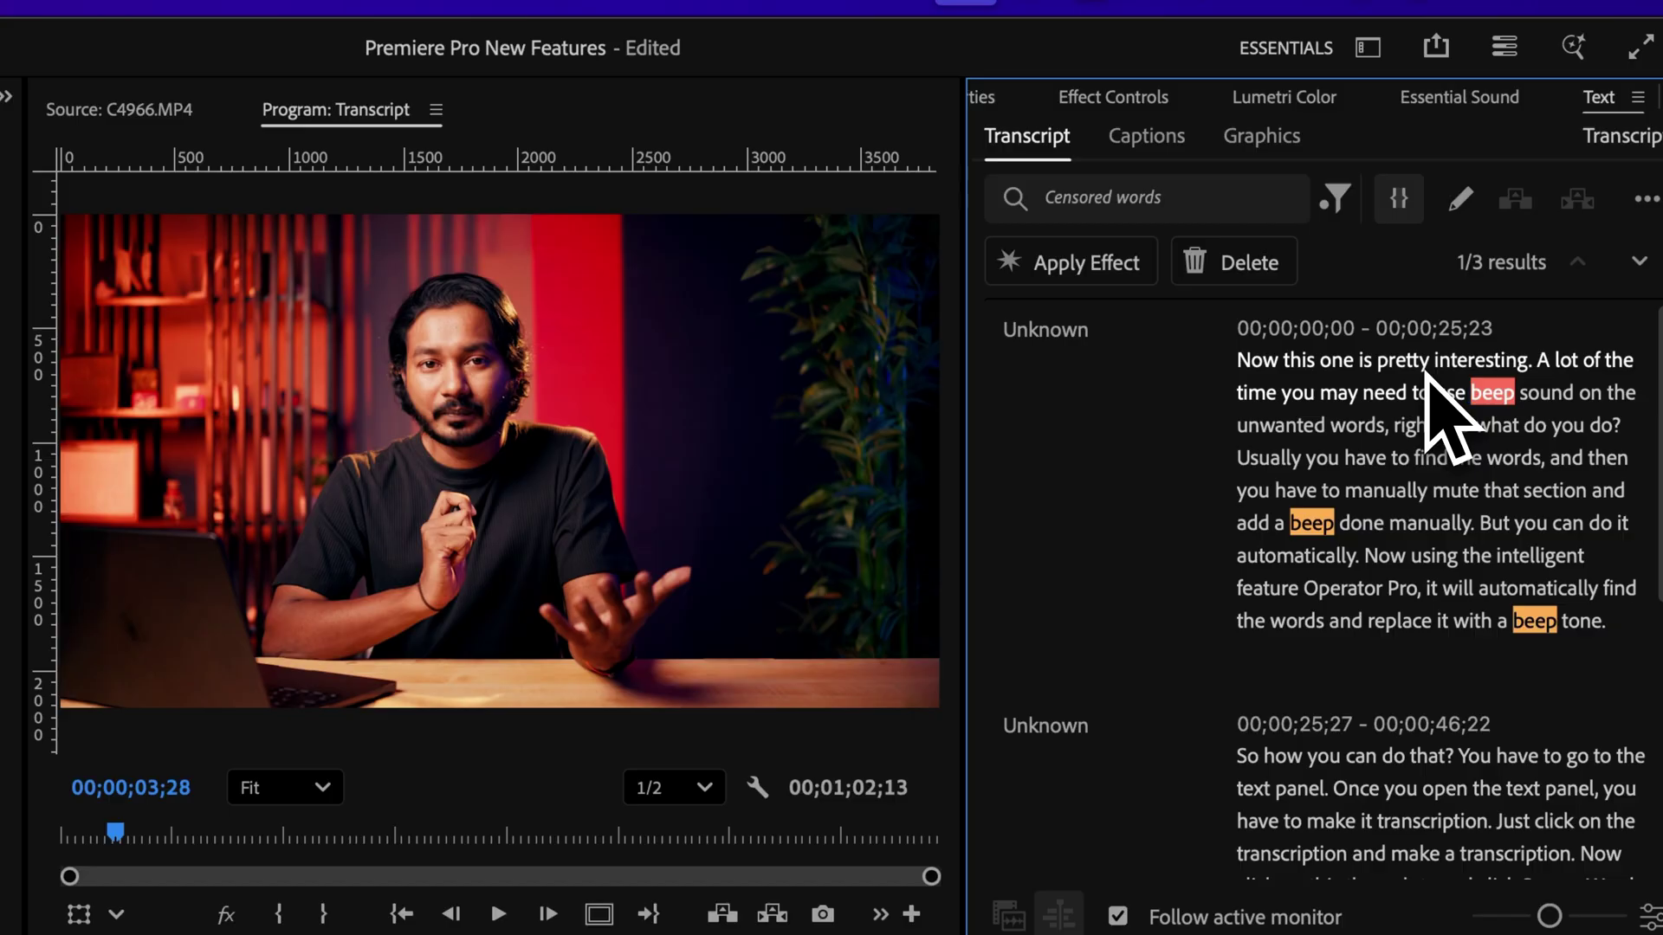
left_click(1117, 251)
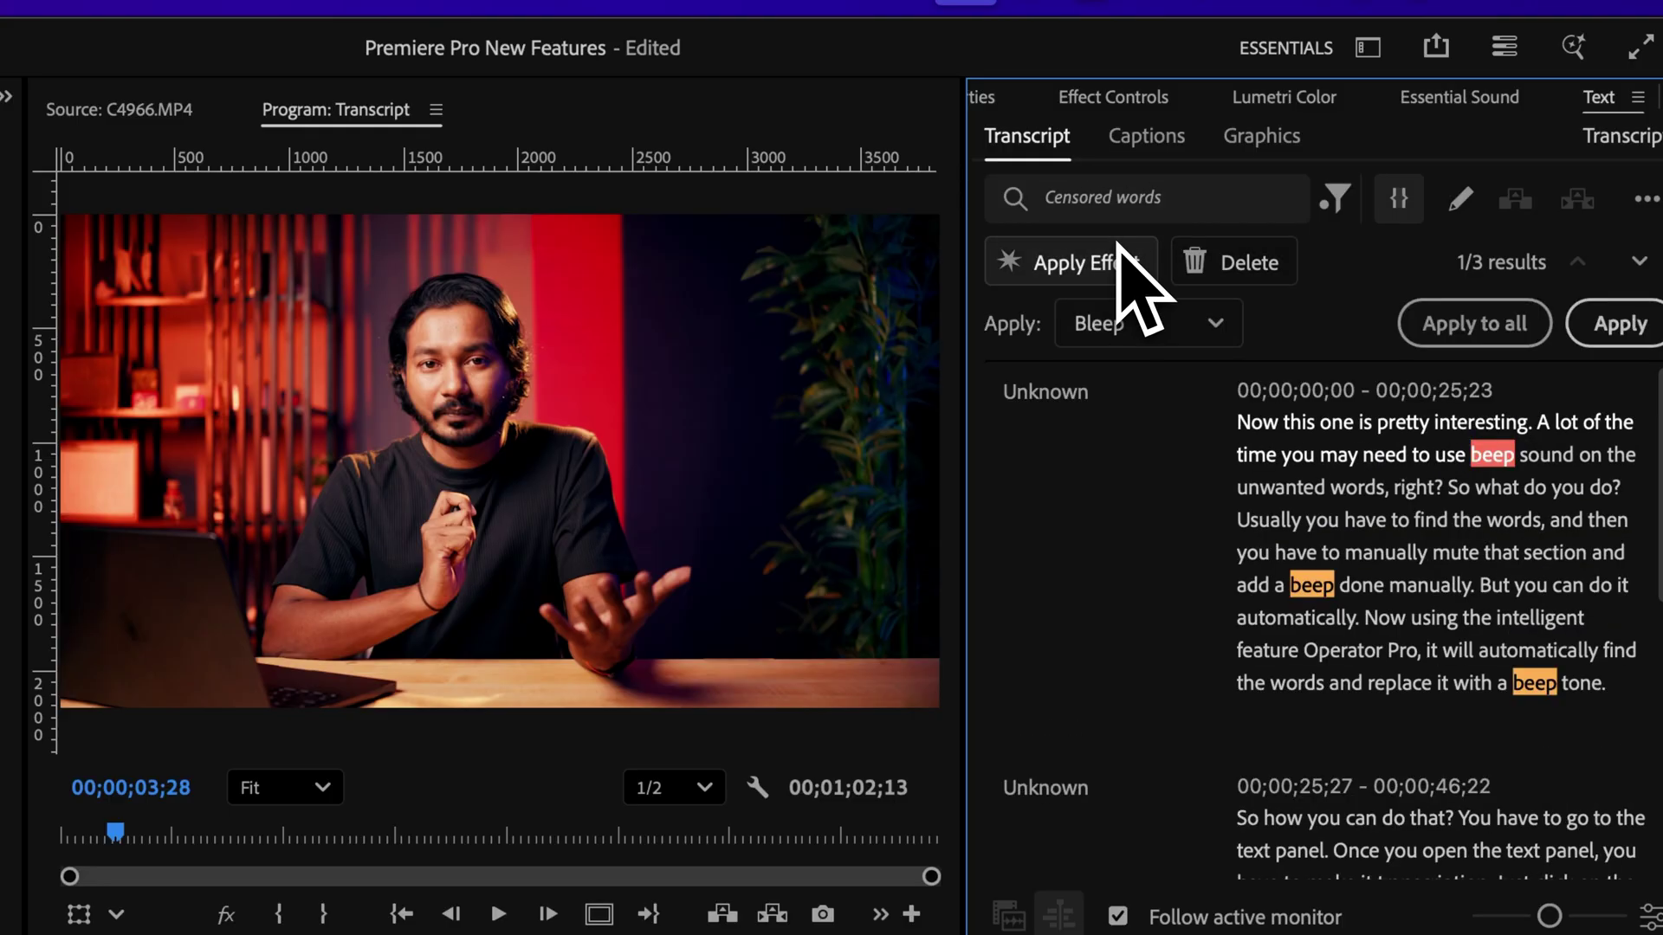
left_click(1152, 334)
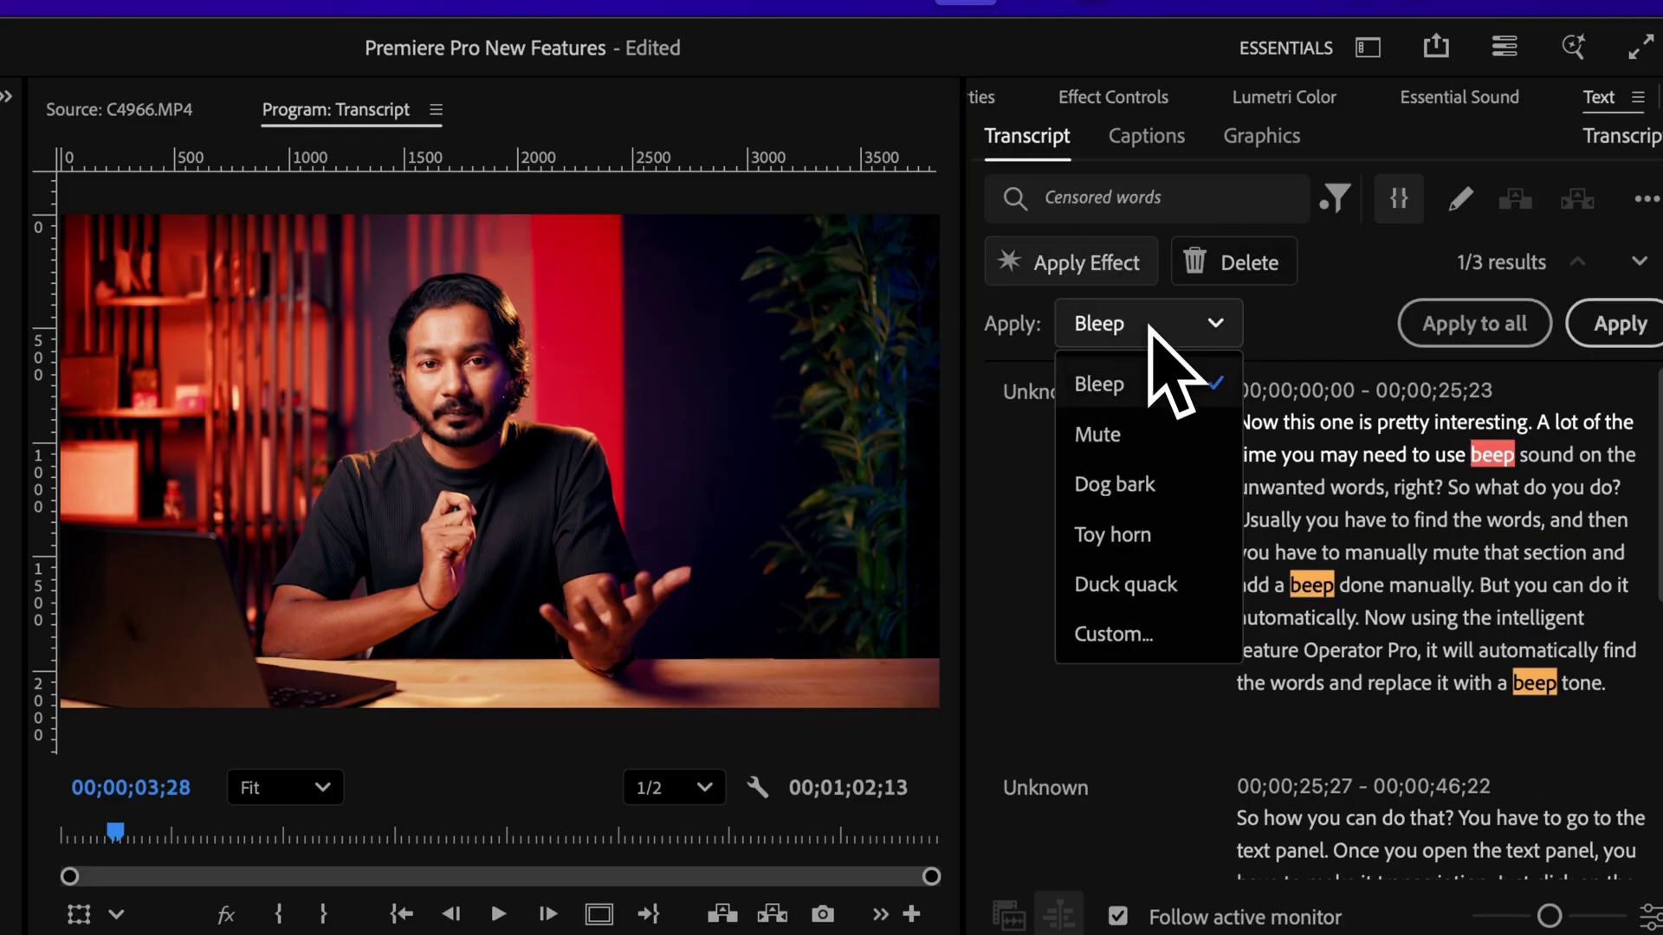
left_click(1177, 392)
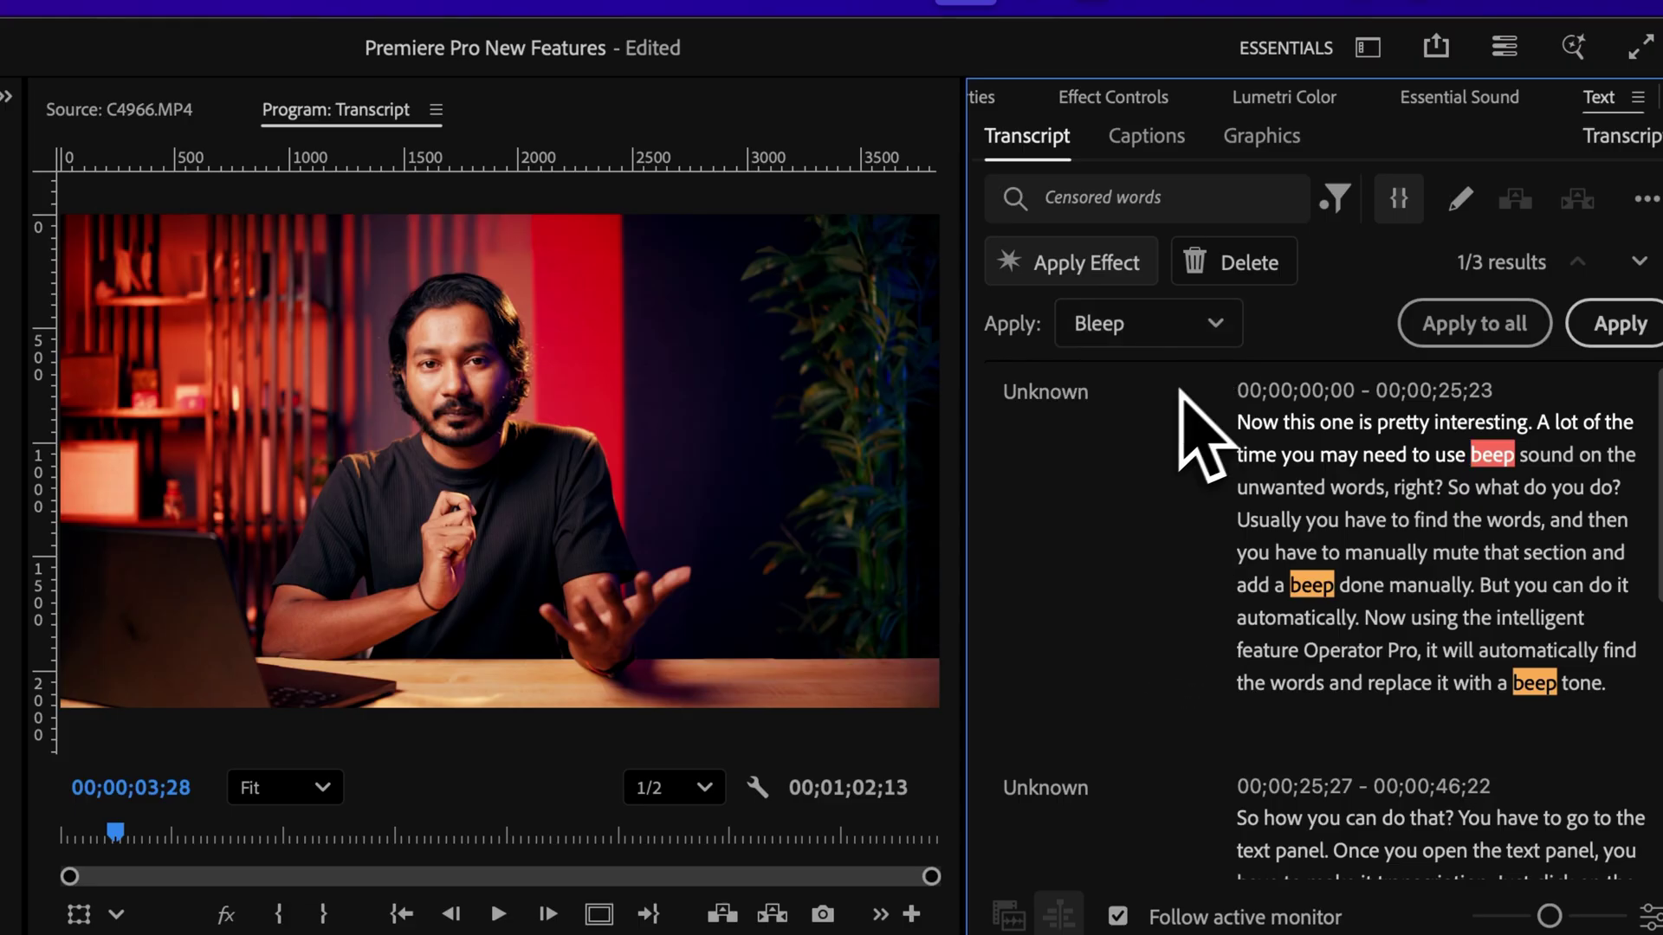